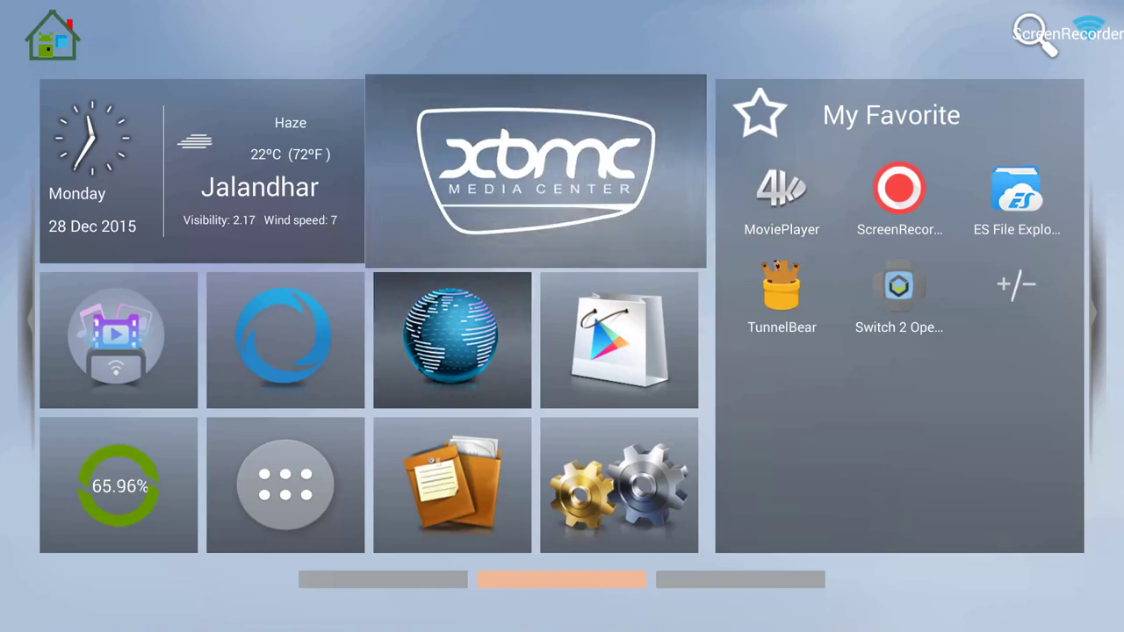
{"action": "key", "text": "Down"}
Step: Launch the web browser from the globe tile on the Android TV launcher
{"action": "key", "text": "Up"}
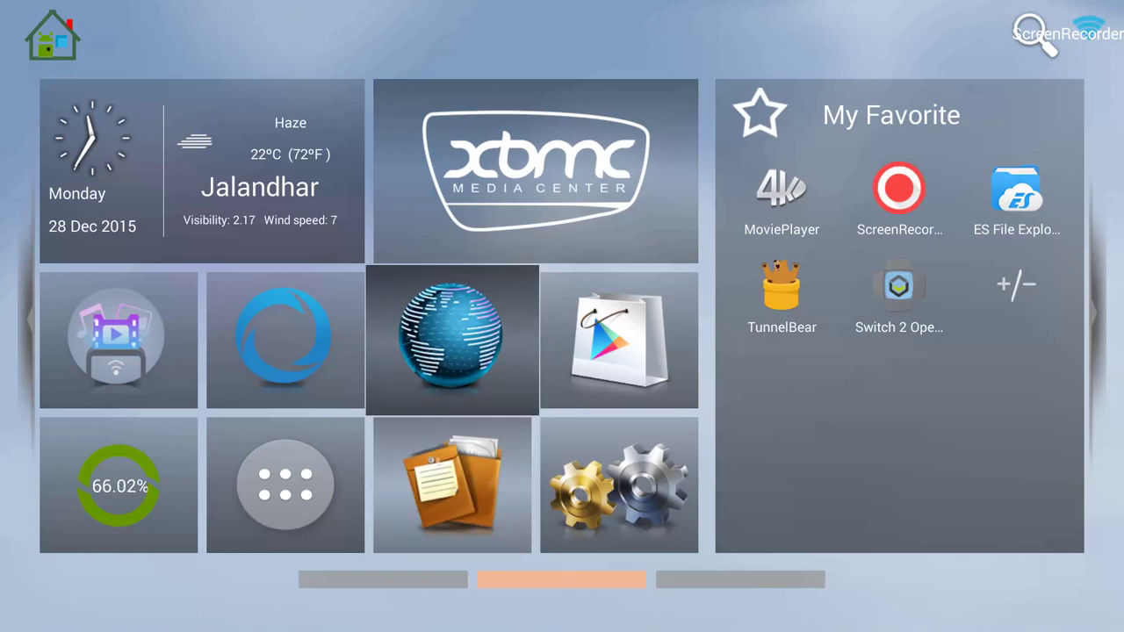
{"action": "key", "text": "Left"}
{"action": "key", "text": "Right"}
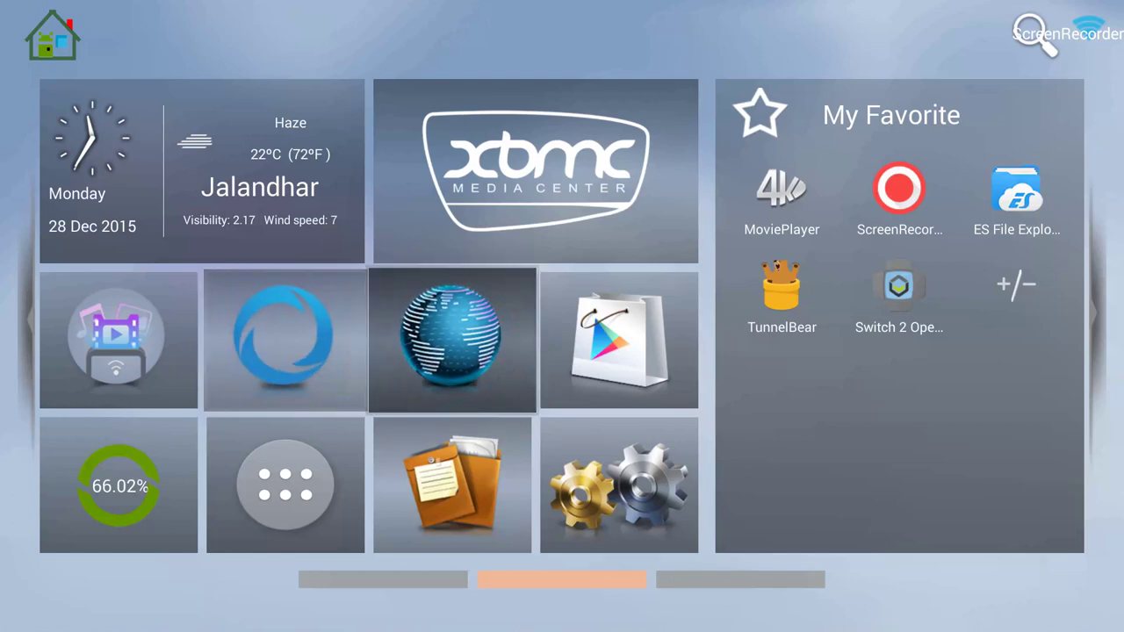
{"action": "key", "text": "Return"}
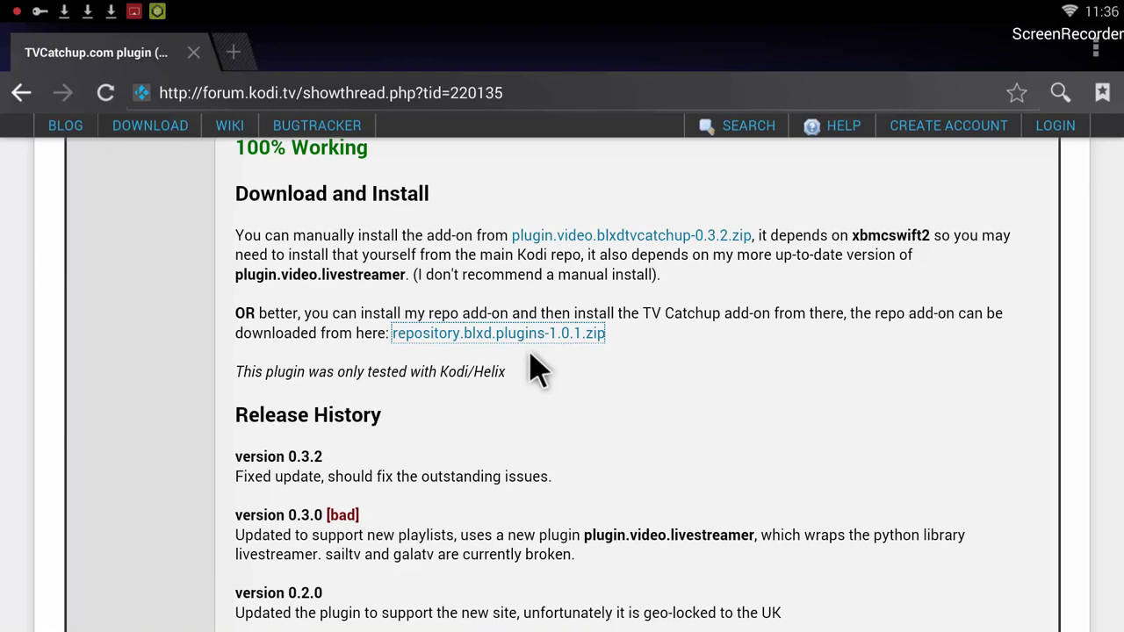
Step: Download repository.blxd.plugins-1.0.1.zip from the Kodi forum TVCatchup thread, then go back to the launcher
{"action": "left_click", "coordinate": [549, 335]}
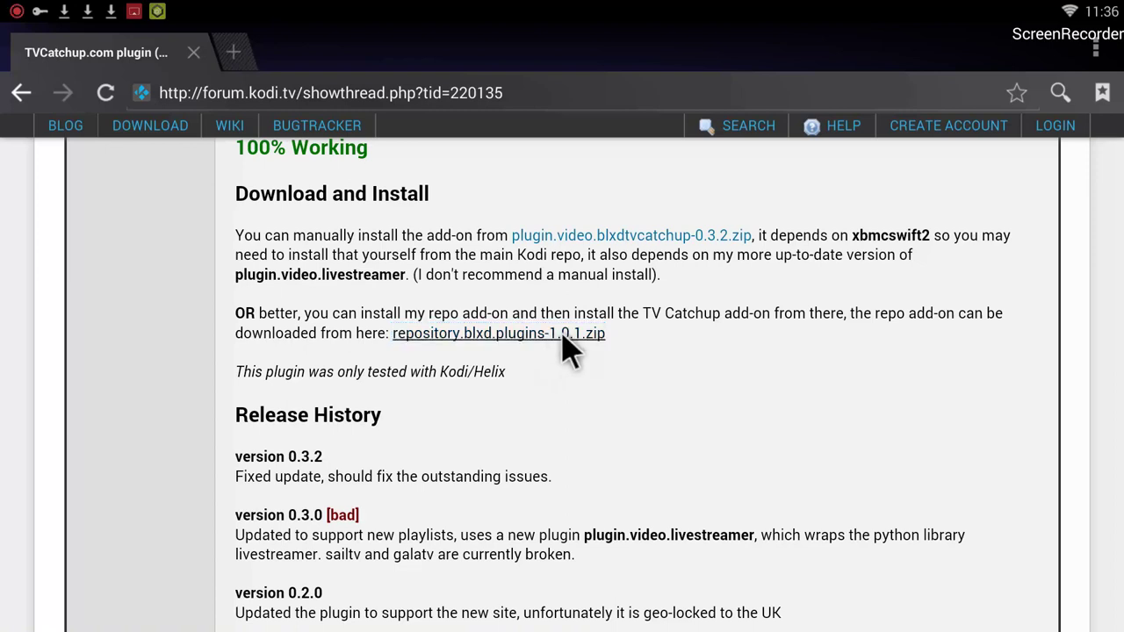
{"action": "left_click", "coordinate": [522, 339]}
{"action": "left_click", "coordinate": [527, 334]}
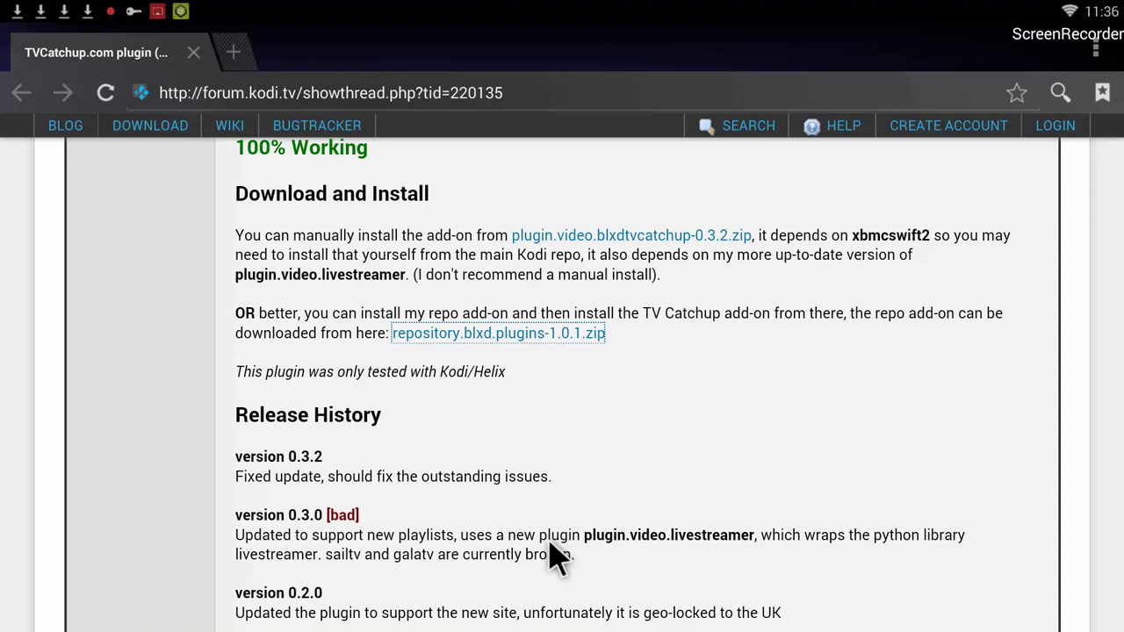
{"action": "key", "text": "super"}
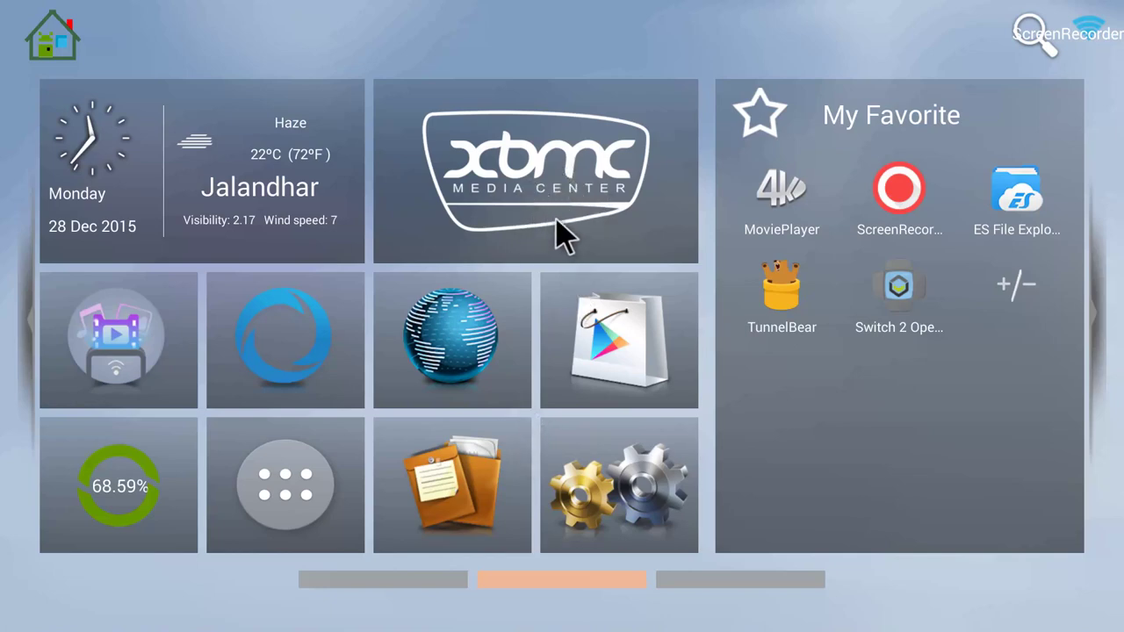
Step: Launch Kodi from the XBMC Media Center tile
{"action": "left_click", "coordinate": [552, 169]}
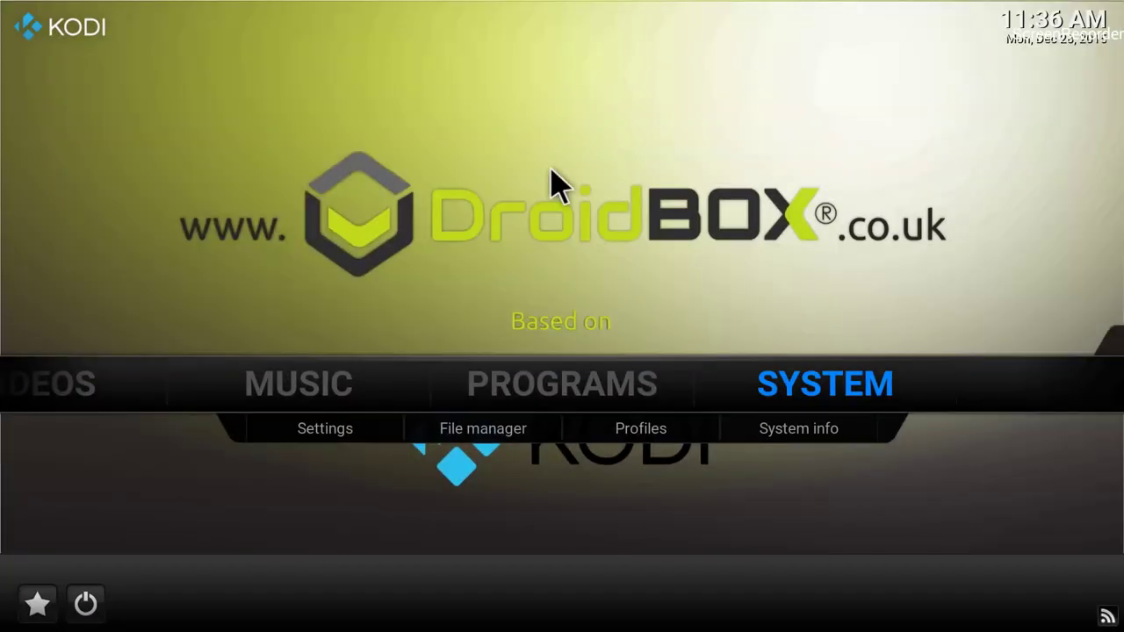
{"action": "key", "text": "Left"}
{"action": "key", "text": "Left"}
{"action": "key", "text": "Left"}
{"action": "key", "text": "Left"}
{"action": "key", "text": "Right"}
{"action": "key", "text": "Right"}
{"action": "key", "text": "Right"}
{"action": "key", "text": "Right"}
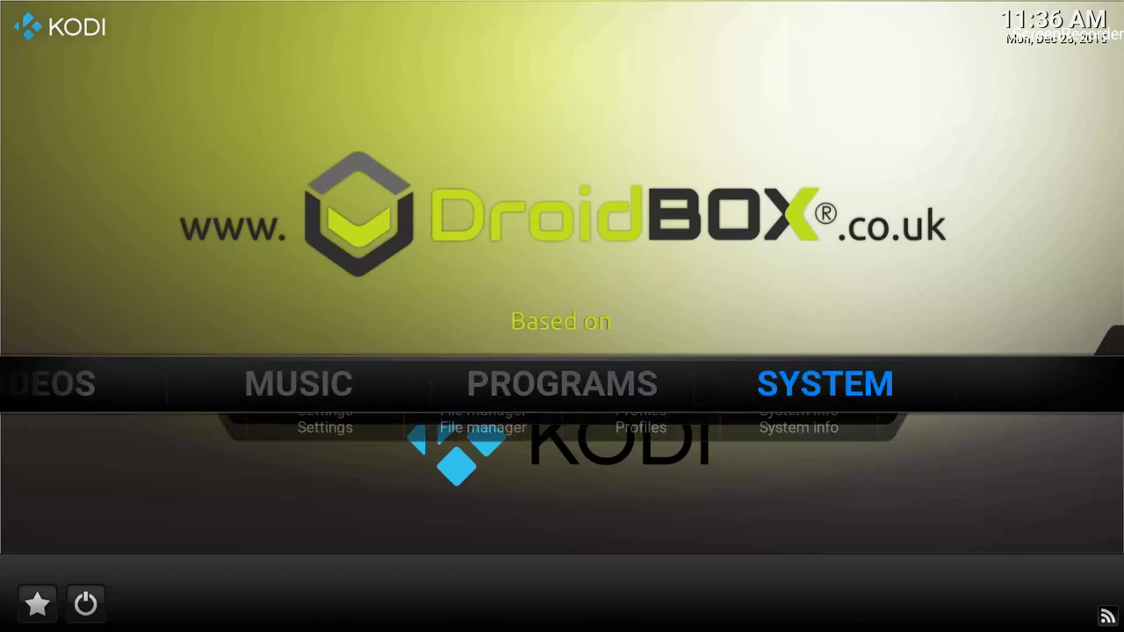
{"action": "key", "text": "Left"}
{"action": "key", "text": "Left"}
{"action": "key", "text": "Left"}
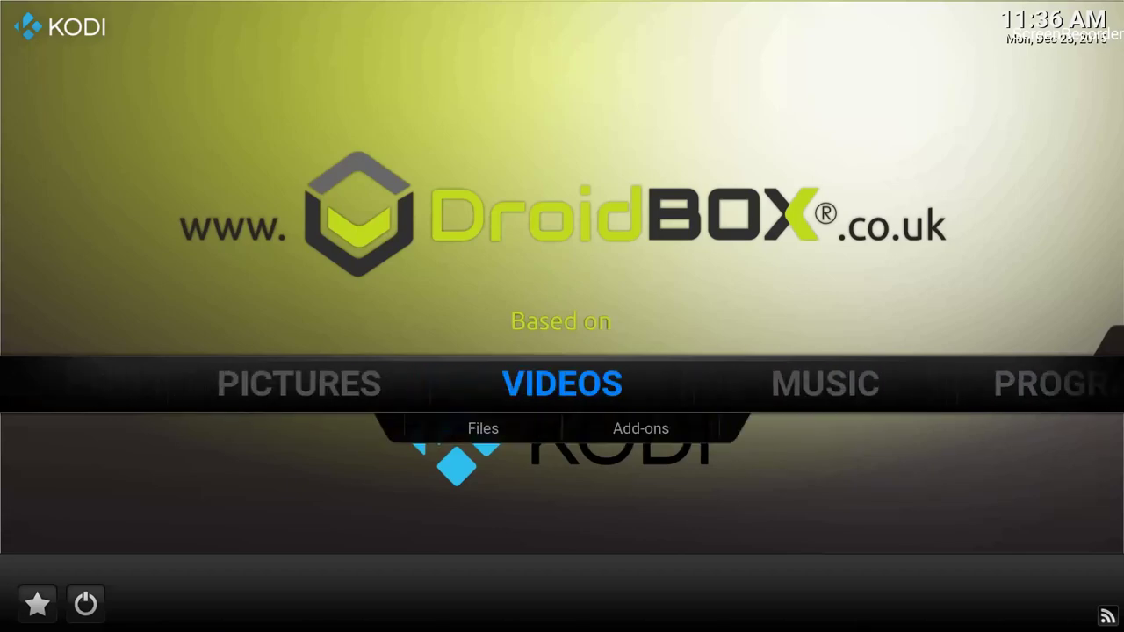
{"action": "key", "text": "Right"}
{"action": "key", "text": "Right"}
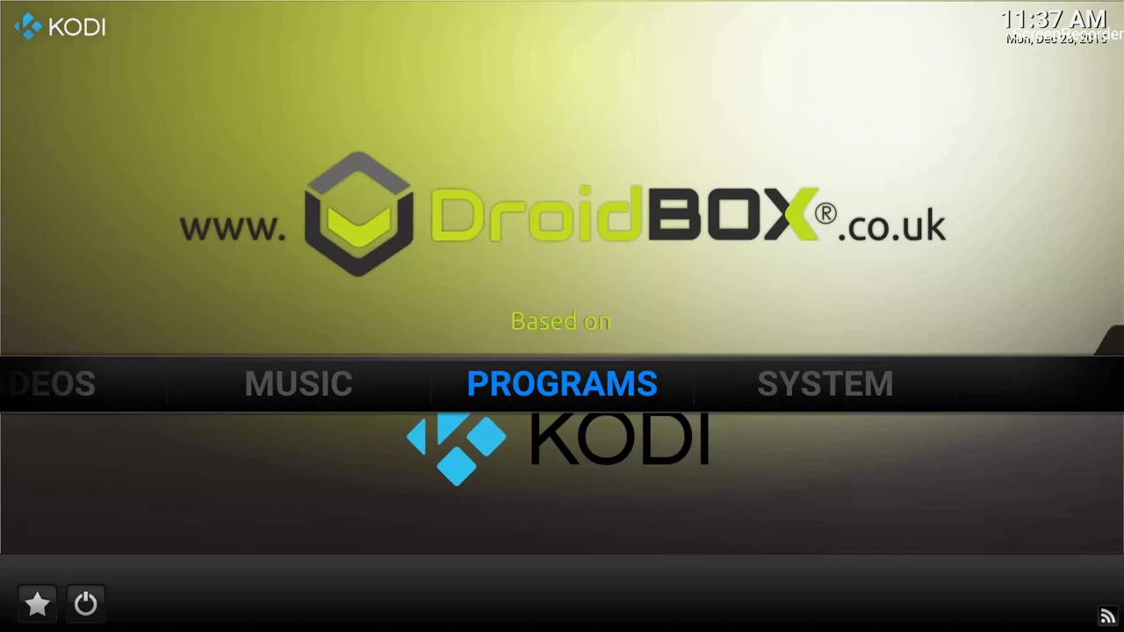
Step: Highlight the System section to show Settings, File manager, Profiles and System info
{"action": "key", "text": "Right"}
{"action": "key", "text": "Left"}
{"action": "key", "text": "Right"}
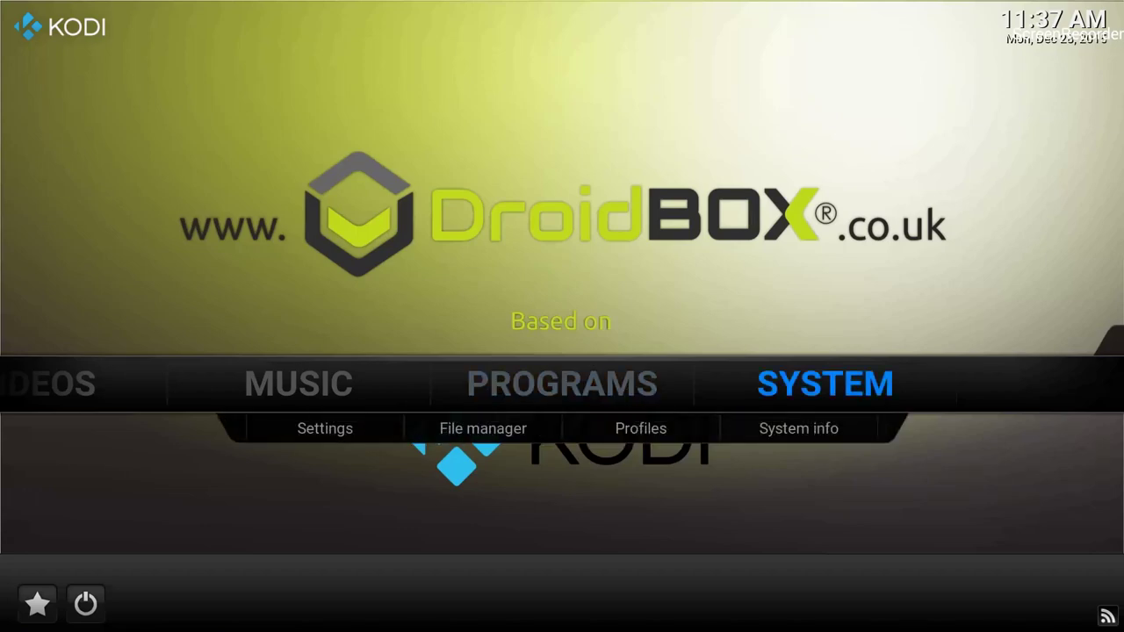
{"action": "key", "text": "Left"}
{"action": "key", "text": "Right"}
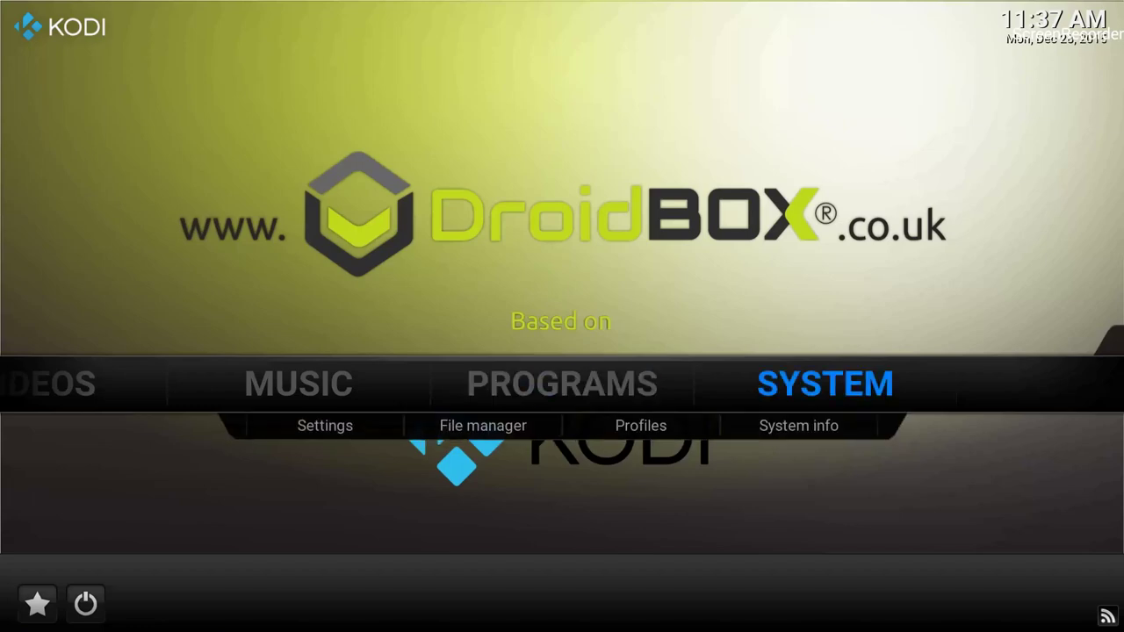
Step: Open the Add-ons category of Kodi's System settings
{"action": "key", "text": "Return"}
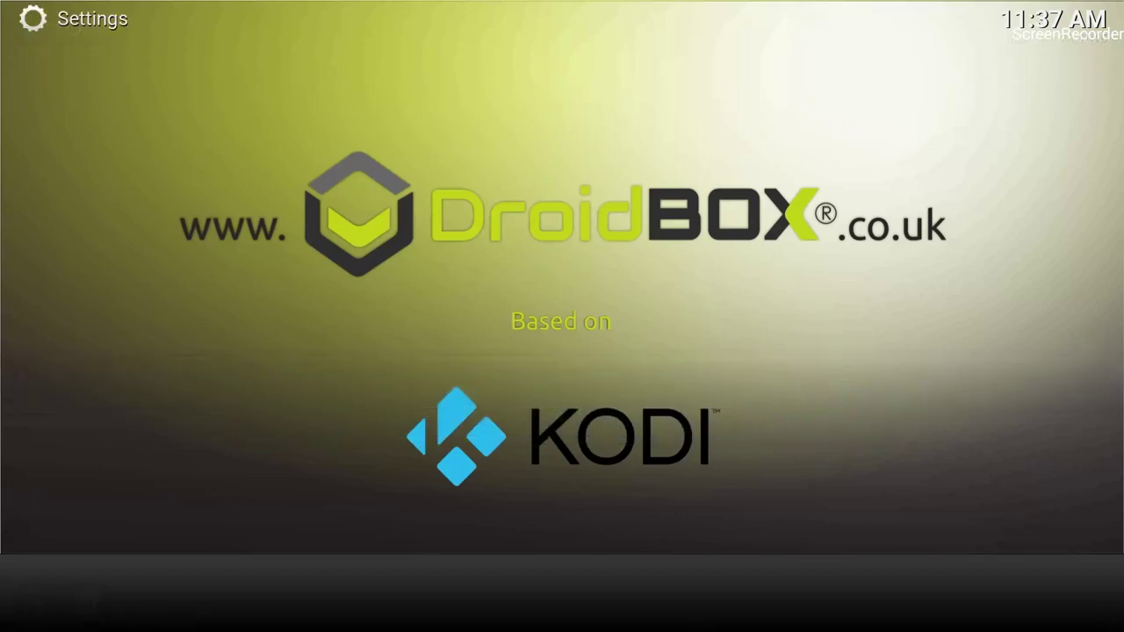
{"action": "key", "text": "Up"}
{"action": "key", "text": "Down"}
{"action": "key", "text": "Down"}
{"action": "key", "text": "Down"}
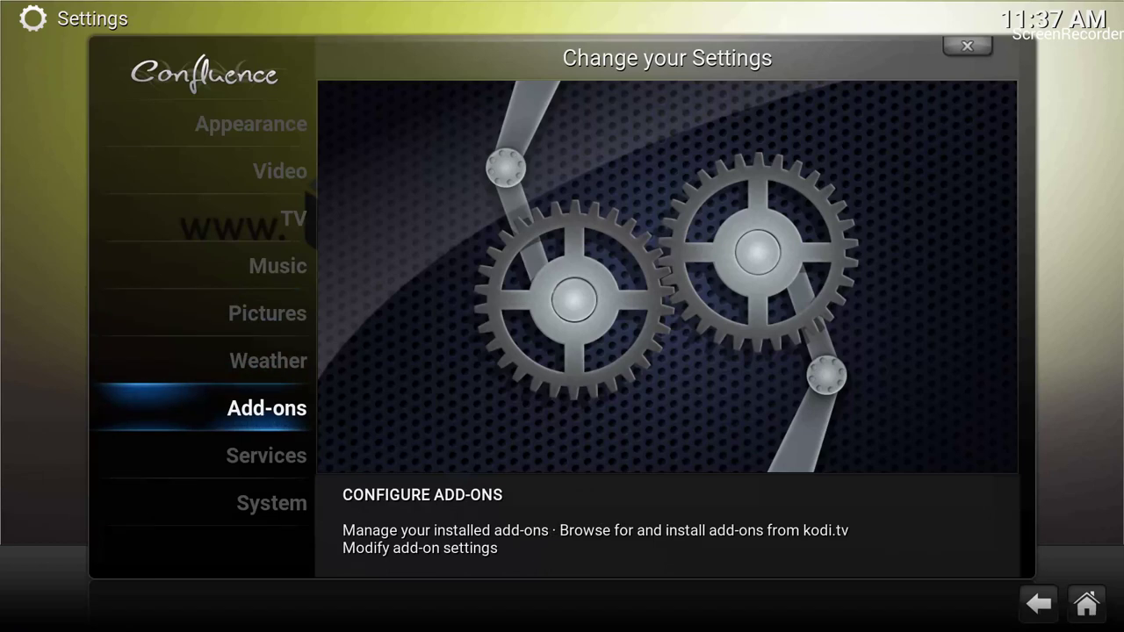
{"action": "key", "text": "Up"}
{"action": "key", "text": "Up"}
{"action": "key", "text": "Up"}
{"action": "key", "text": "Down"}
{"action": "key", "text": "Down"}
{"action": "key", "text": "Return"}
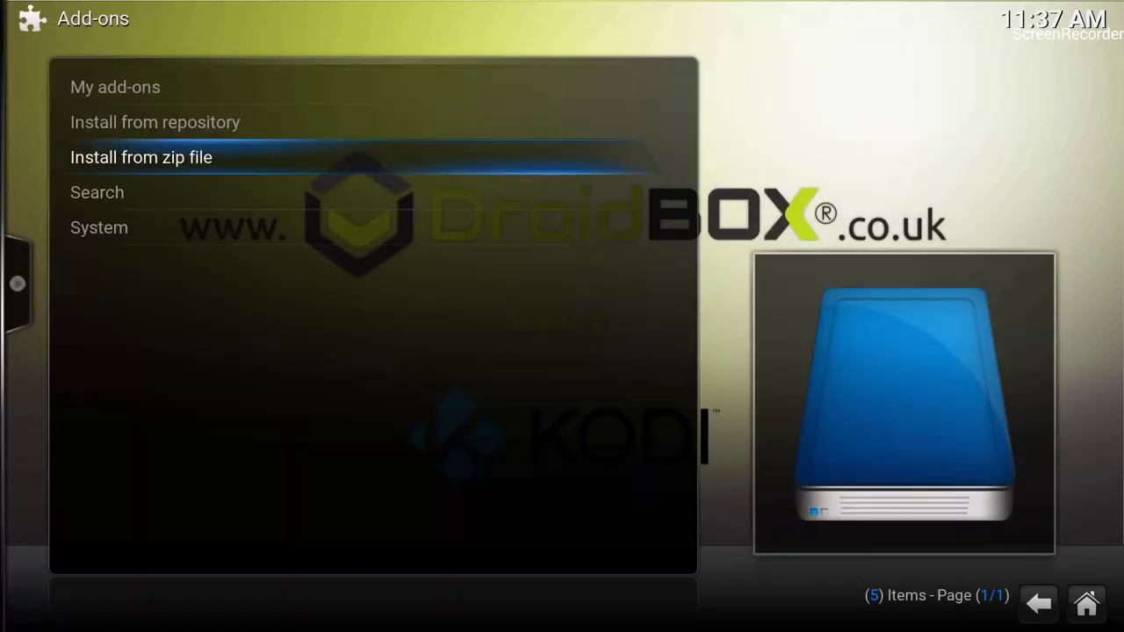
Step: Open Install from zip file and highlight the External storage source
{"action": "key", "text": "Up"}
{"action": "key", "text": "Down"}
{"action": "key", "text": "Down"}
{"action": "key", "text": "Down"}
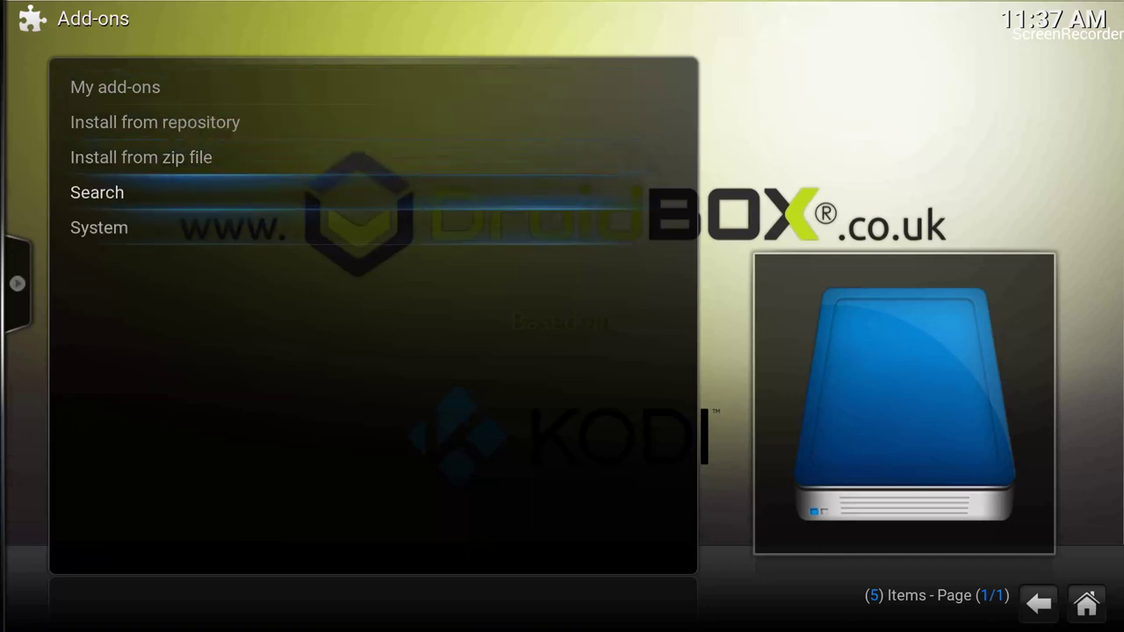
{"action": "key", "text": "Up"}
{"action": "key", "text": "Up"}
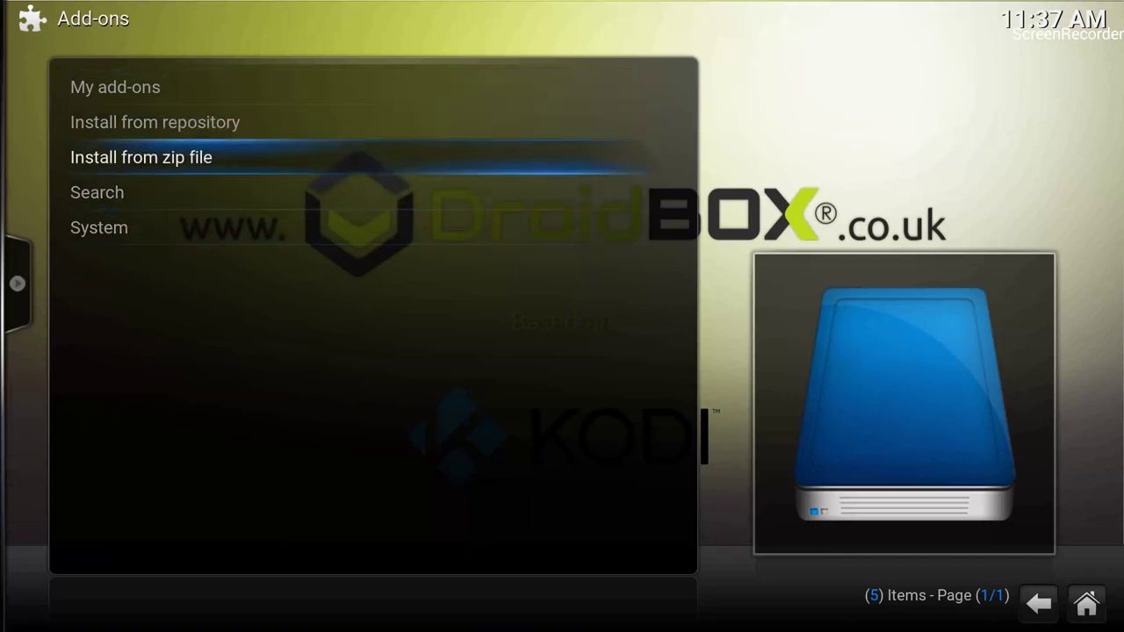
{"action": "key", "text": "Return"}
{"action": "key", "text": "Down"}
{"action": "key", "text": "Down"}
{"action": "key", "text": "Down"}
{"action": "key", "text": "Down"}
{"action": "key", "text": "Down"}
{"action": "key", "text": "Down"}
{"action": "key", "text": "Up"}
{"action": "key", "text": "Down"}
{"action": "key", "text": "Down"}
{"action": "key", "text": "Up"}
{"action": "key", "text": "Up"}
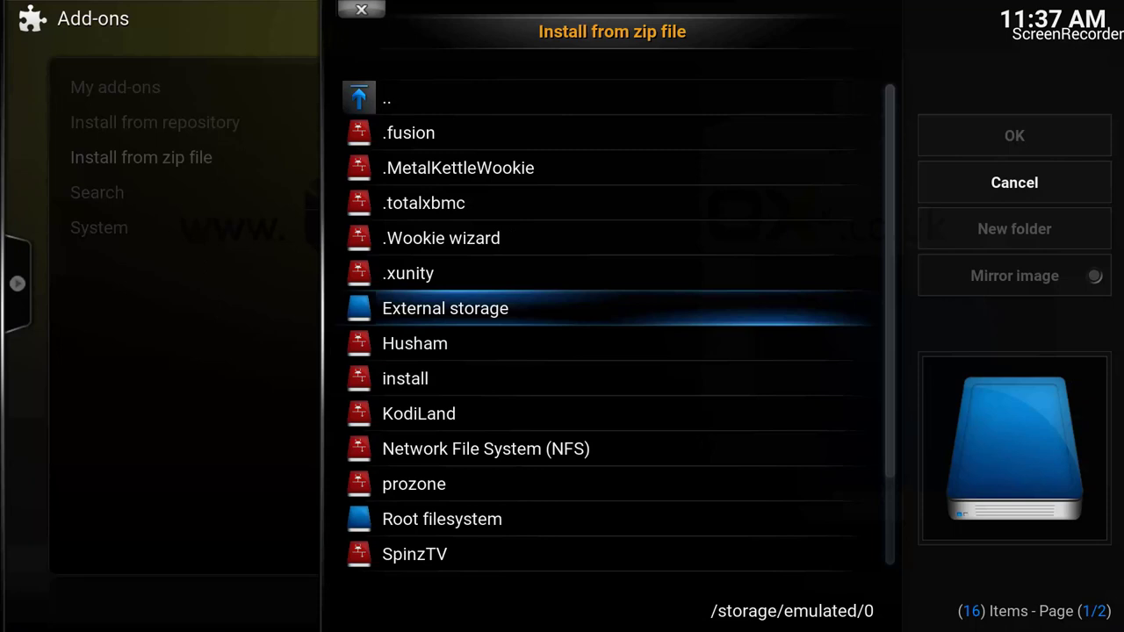
Step: Open the External storage source in the zip file browser
{"action": "key", "text": "Return"}
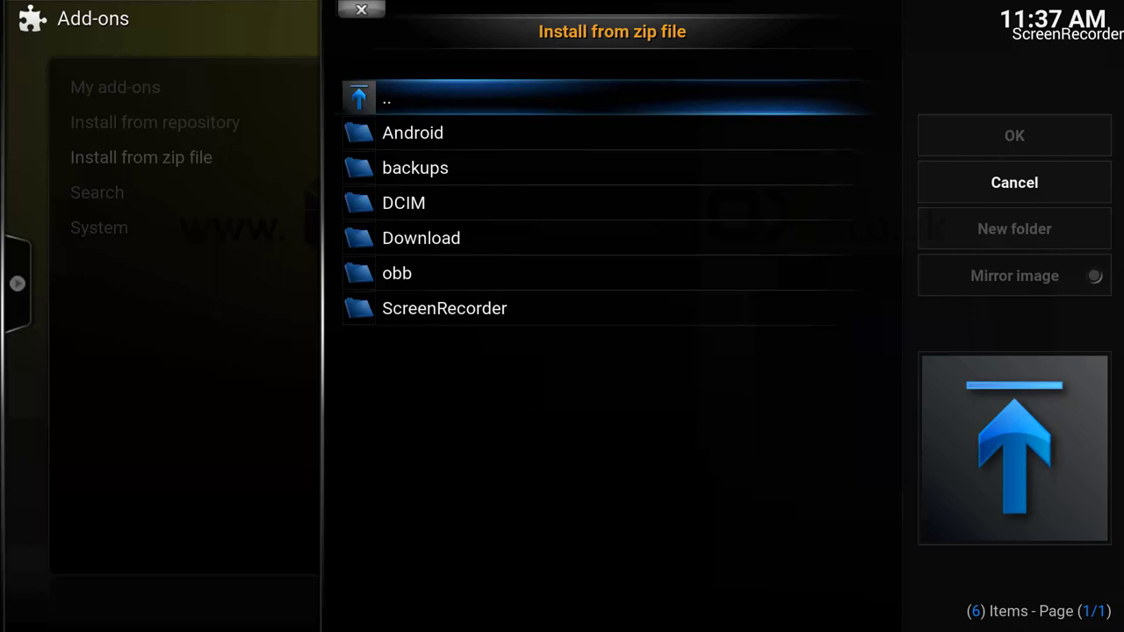
{"action": "key", "text": "Down"}
{"action": "key", "text": "Down"}
{"action": "key", "text": "Down"}
{"action": "key", "text": "Down"}
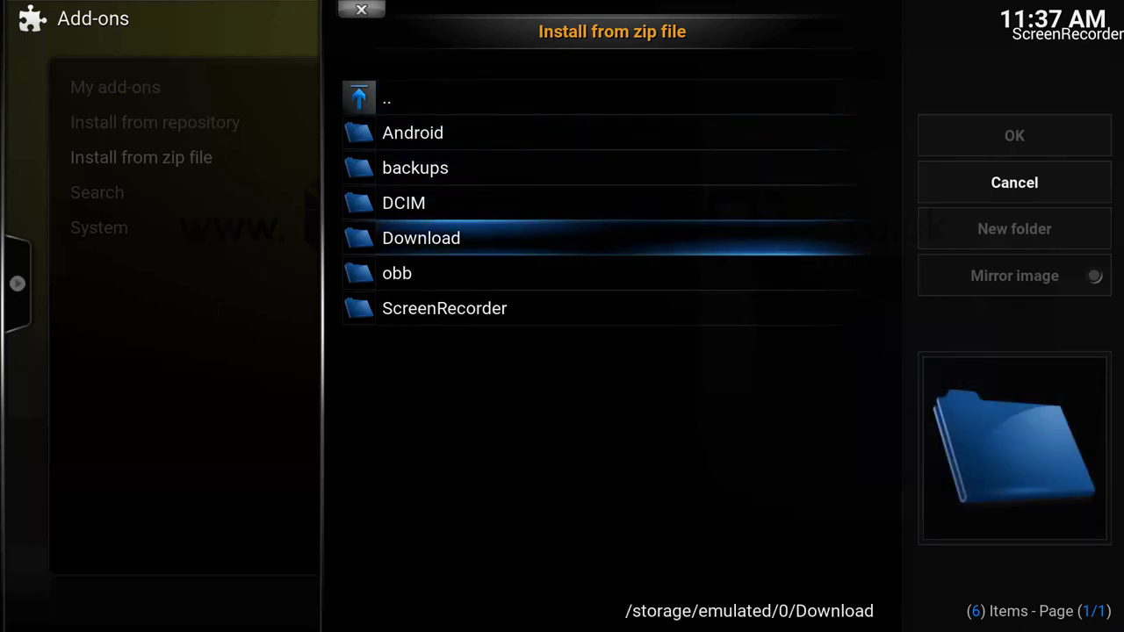
{"action": "key", "text": "BackSpace"}
{"action": "key", "text": "Down"}
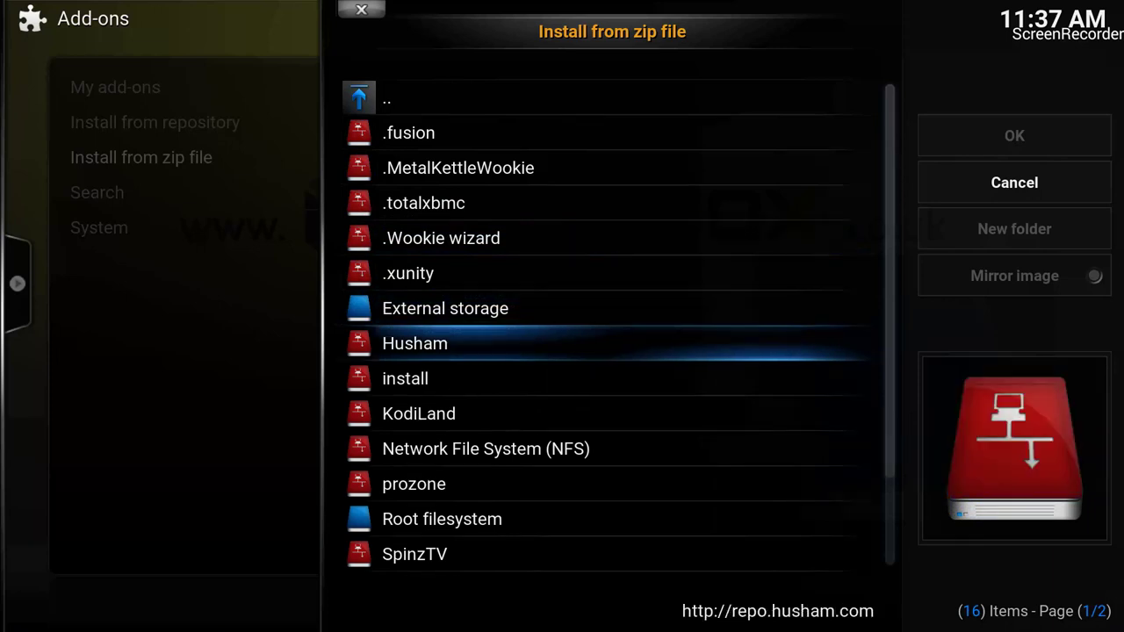
{"action": "key", "text": "Up"}
{"action": "key", "text": "Up"}
{"action": "key", "text": "Down"}
{"action": "key", "text": "Return"}
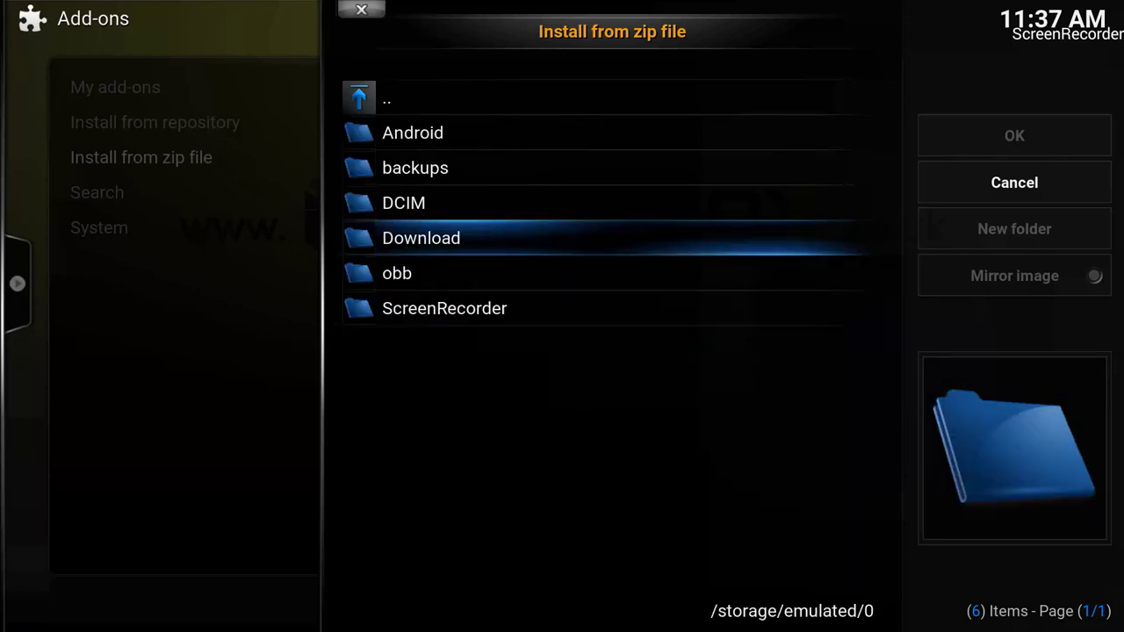
Step: Install repository.blxd.plugins-1.0.1.zip from the Download folder
{"action": "key", "text": "Up"}
{"action": "key", "text": "Up"}
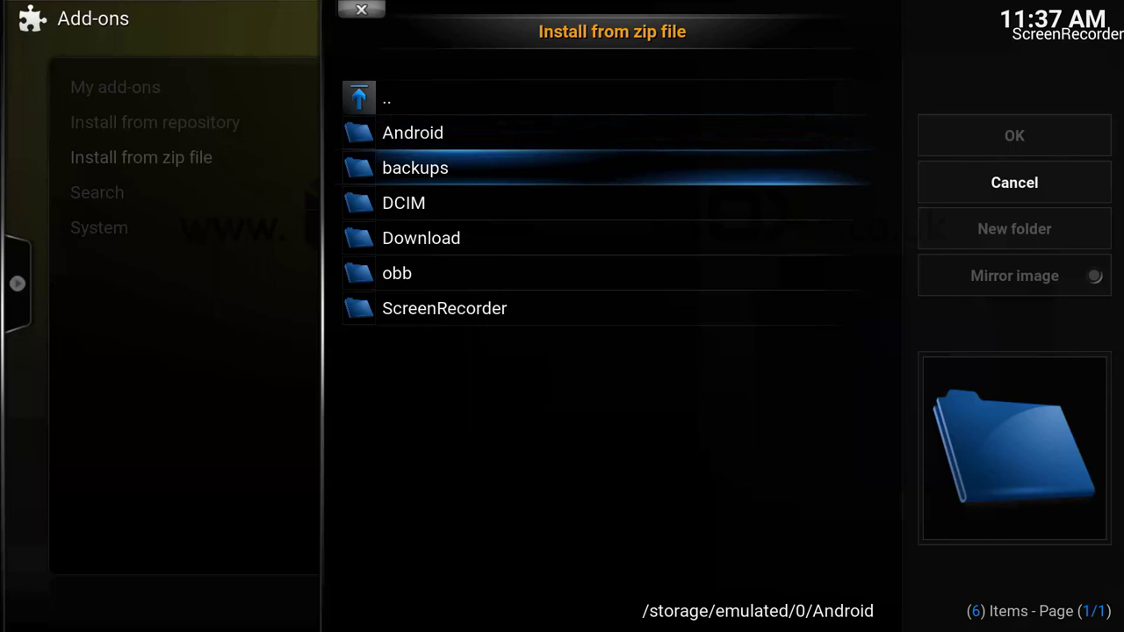
{"action": "key", "text": "Down"}
{"action": "key", "text": "Down"}
{"action": "key", "text": "Down"}
{"action": "key", "text": "Down"}
{"action": "key", "text": "Up"}
{"action": "key", "text": "Up"}
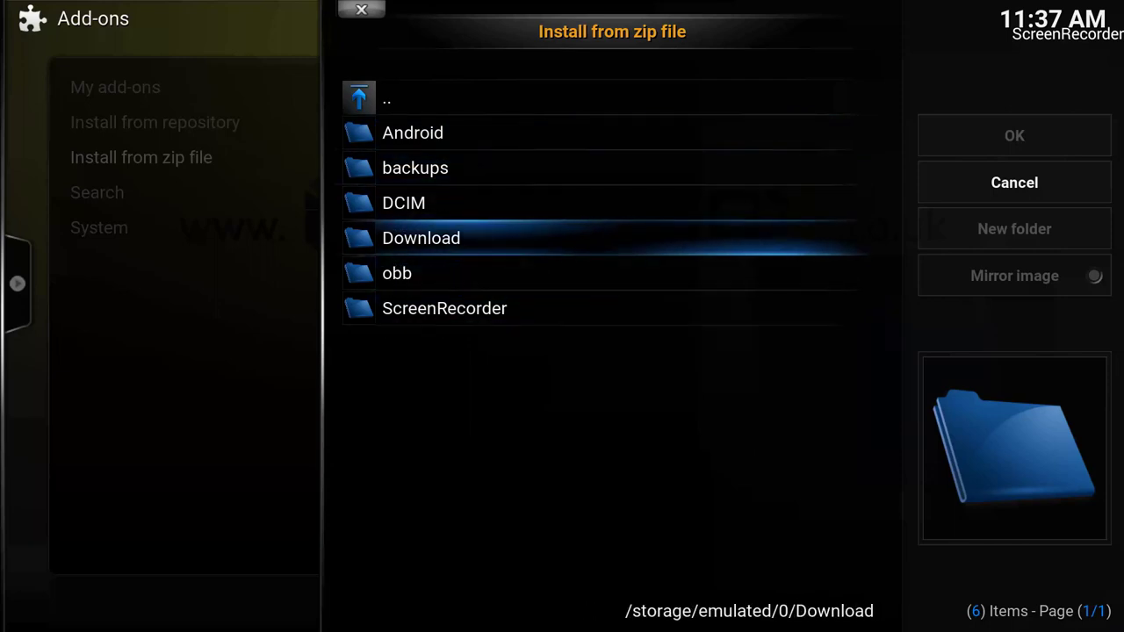
{"action": "key", "text": "Return"}
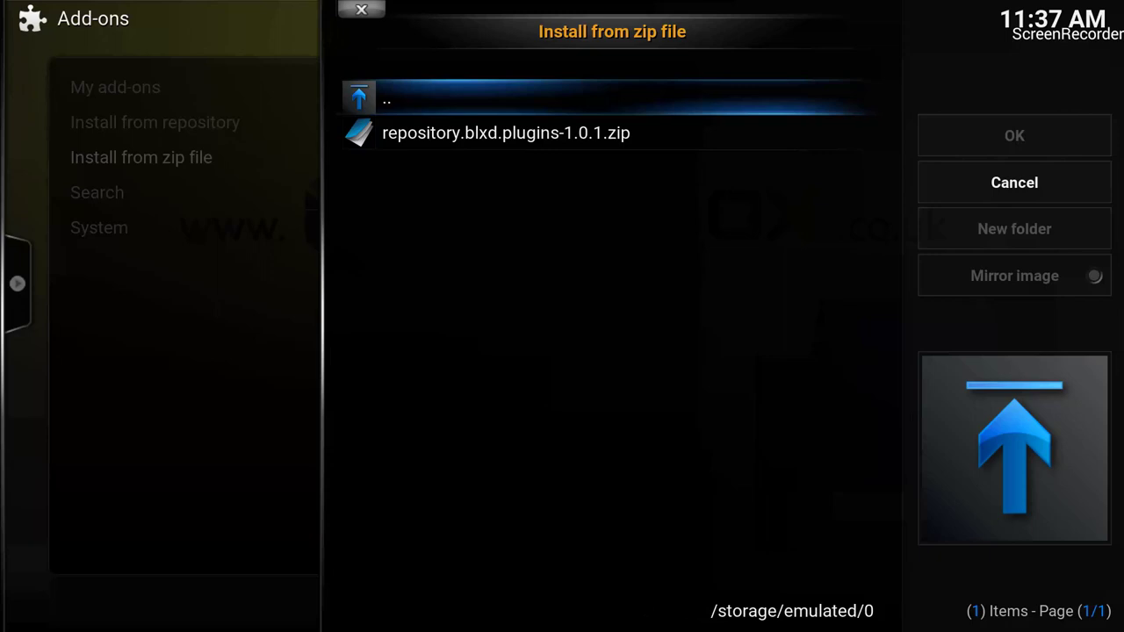
{"action": "key", "text": "Down"}
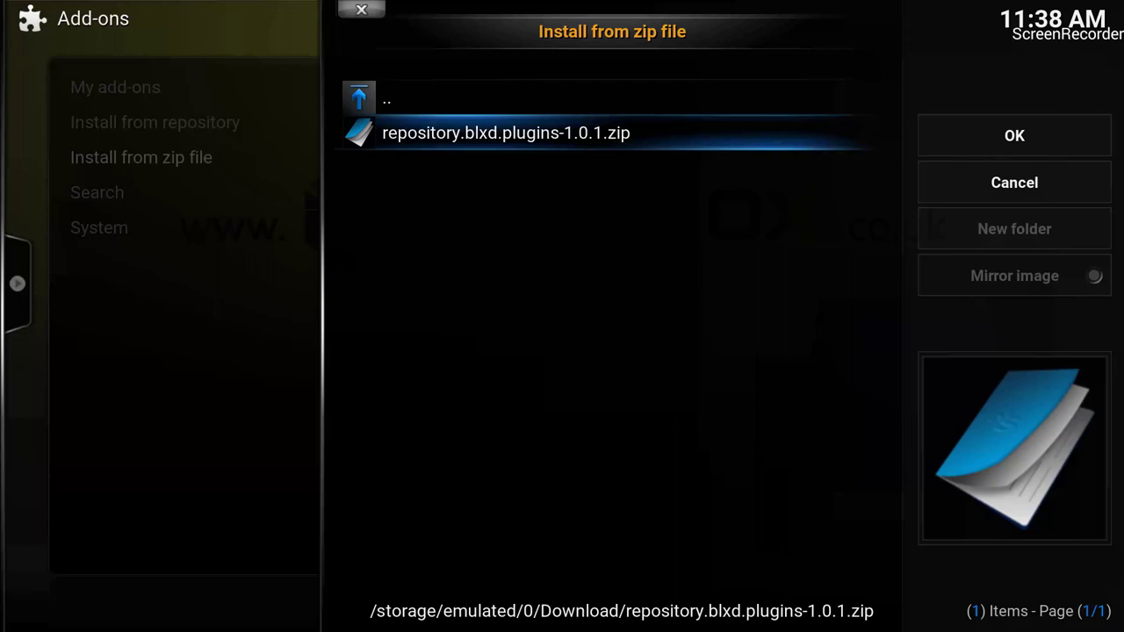
{"action": "key", "text": "Return"}
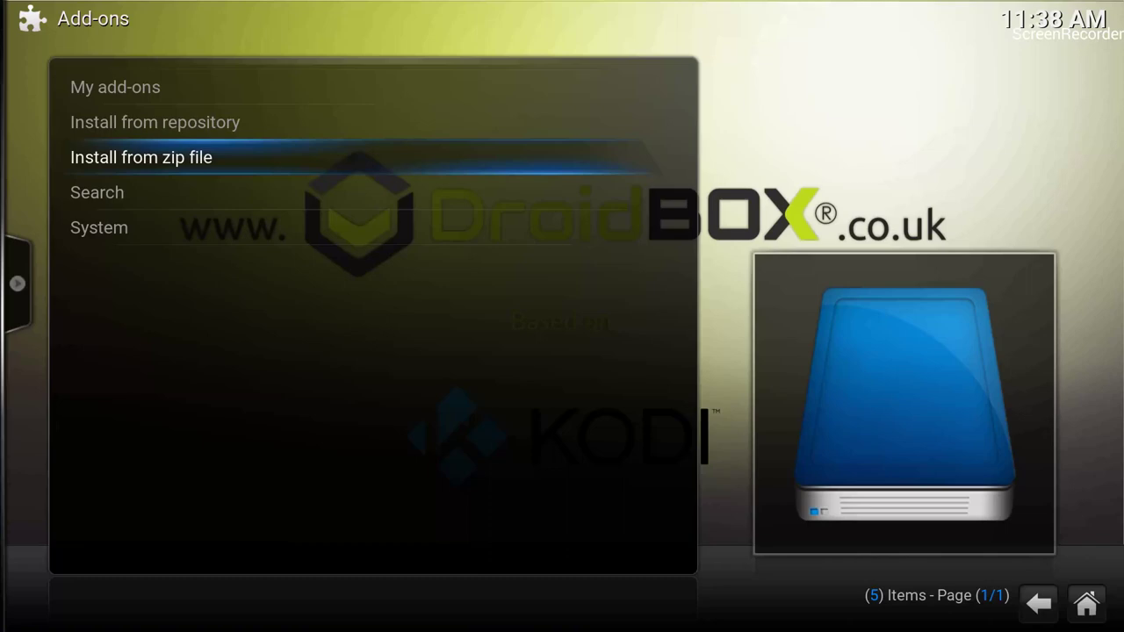
{"action": "key", "text": "Escape"}
{"action": "key", "text": "Escape"}
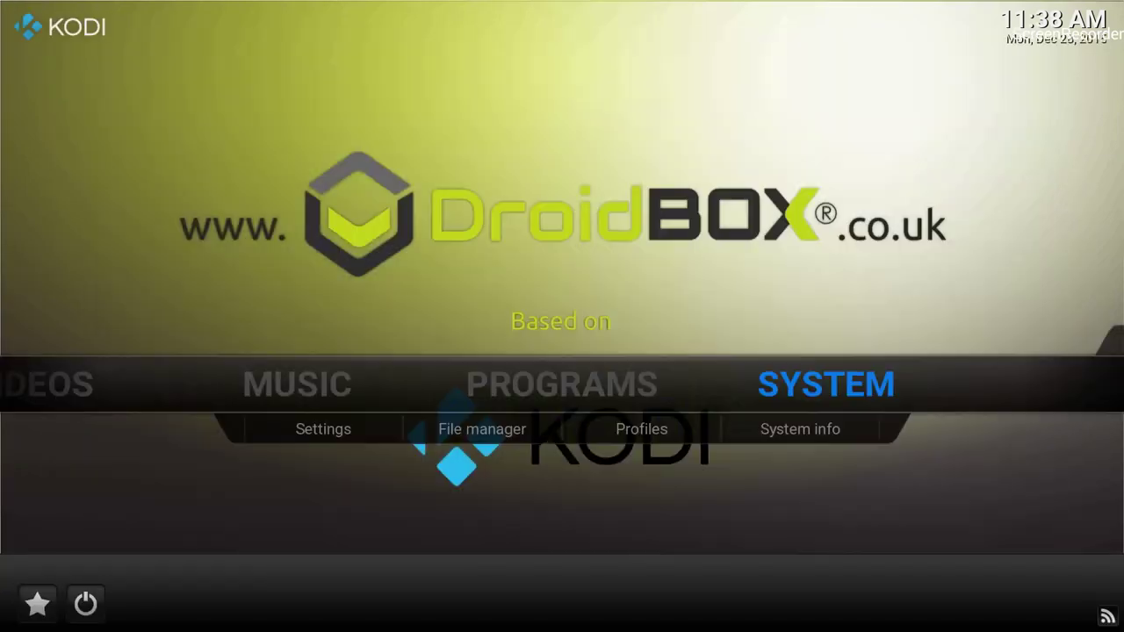
{"action": "key", "text": "Left"}
{"action": "key", "text": "Left"}
{"action": "key", "text": "Left"}
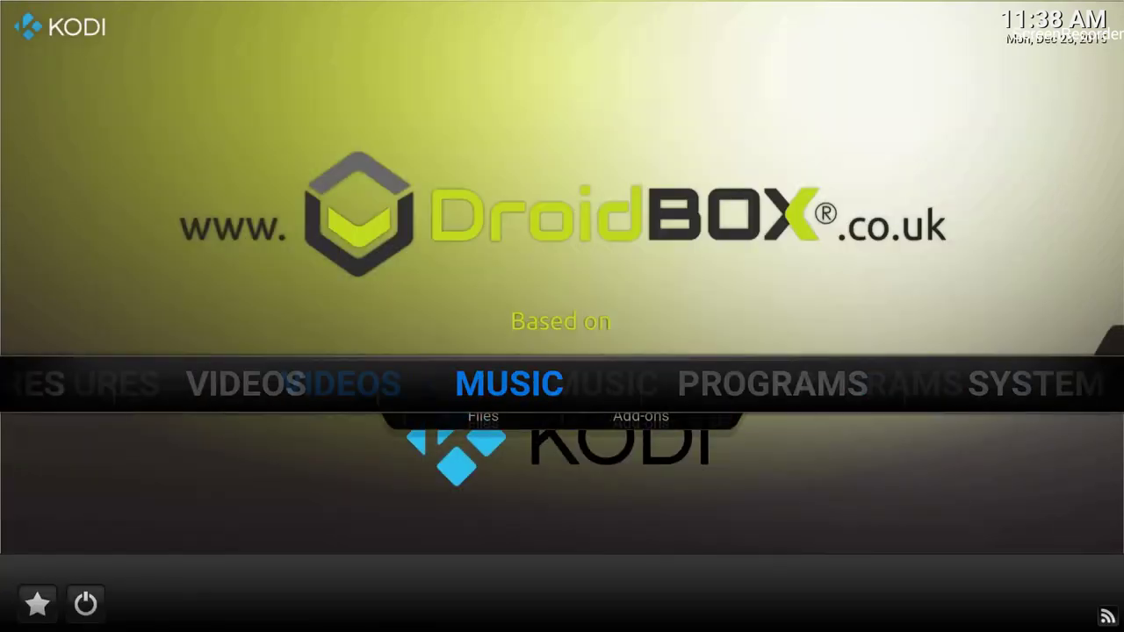
{"action": "key", "text": "Right"}
{"action": "key", "text": "Right"}
{"action": "key", "text": "Right"}
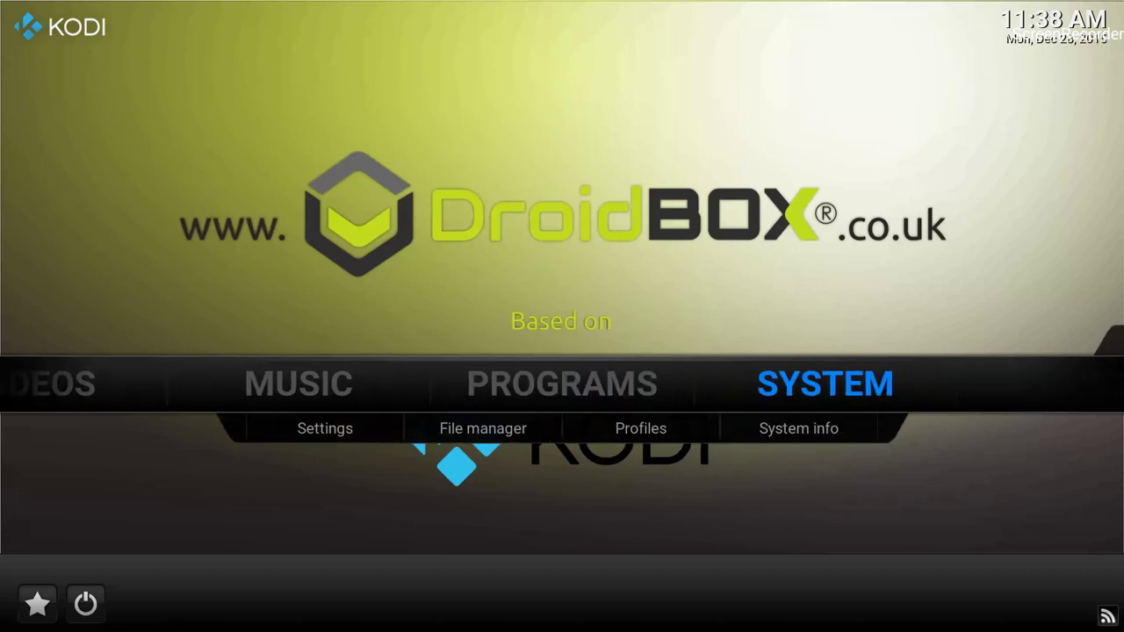
{"action": "key", "text": "Left"}
{"action": "key", "text": "Right"}
{"action": "key", "text": "Return"}
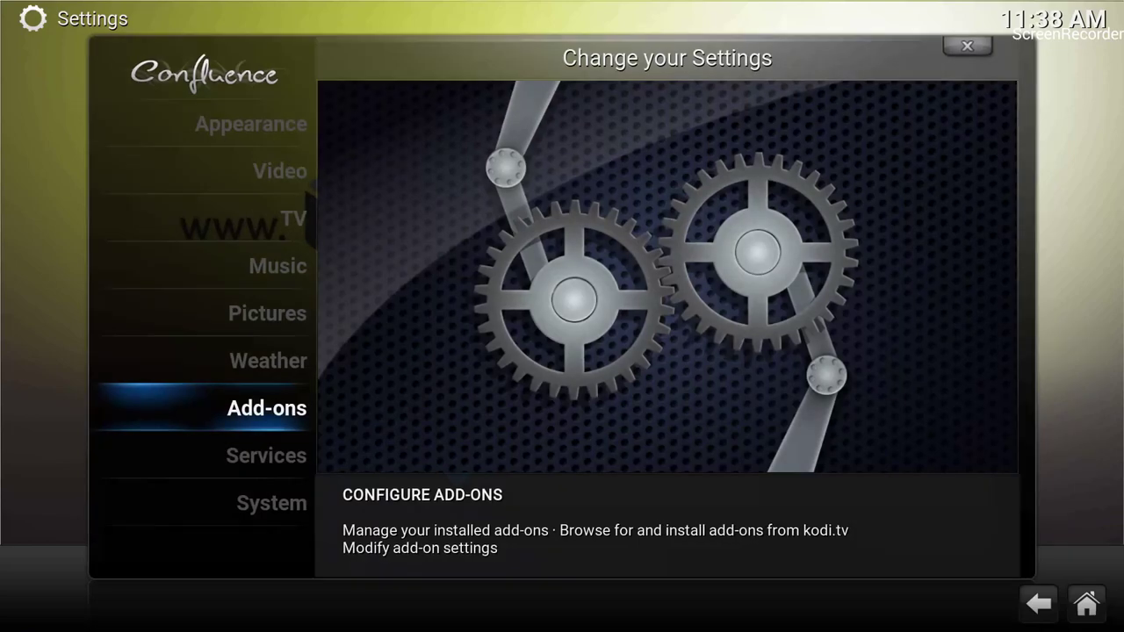
{"action": "key", "text": "Escape"}
{"action": "key", "text": "Left"}
{"action": "key", "text": "Right"}
{"action": "key", "text": "Return"}
{"action": "key", "text": "Up"}
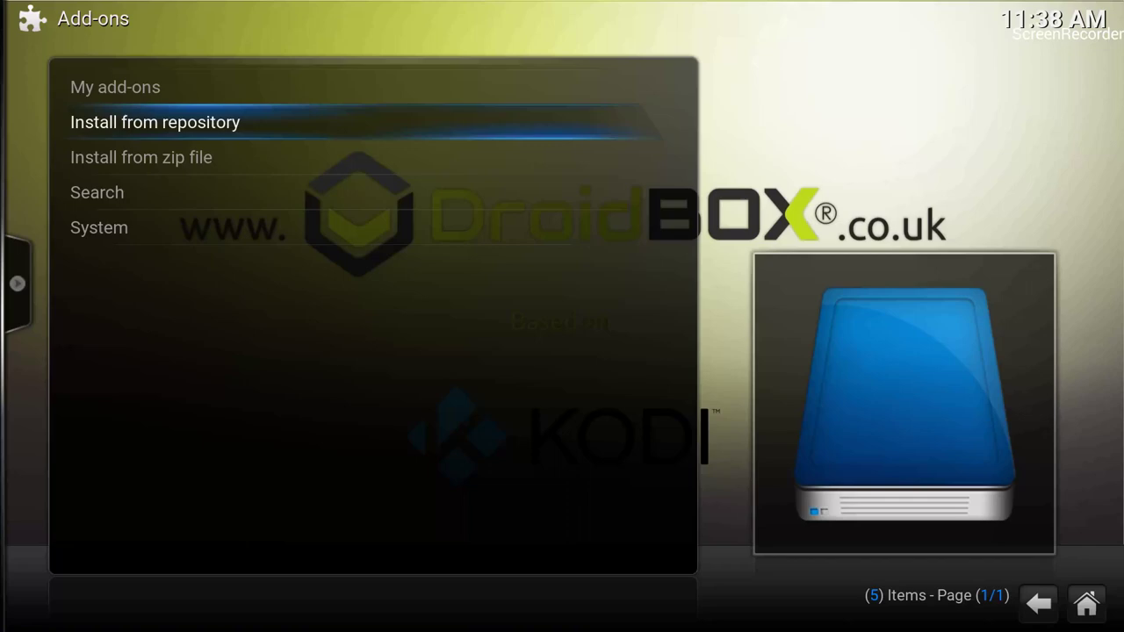
Step: Open blxd Add-on Repository > Video add-ons > TV Catchup (blxd edition) 0.3.2 information
{"action": "key", "text": "Return"}
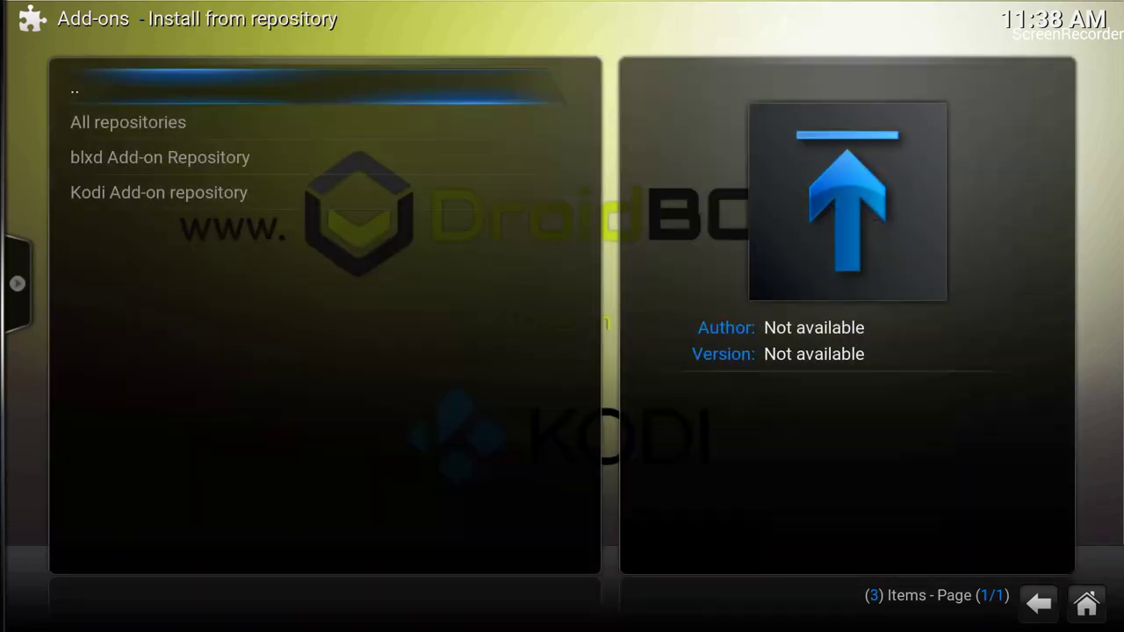
{"action": "key", "text": "Down"}
{"action": "key", "text": "Down"}
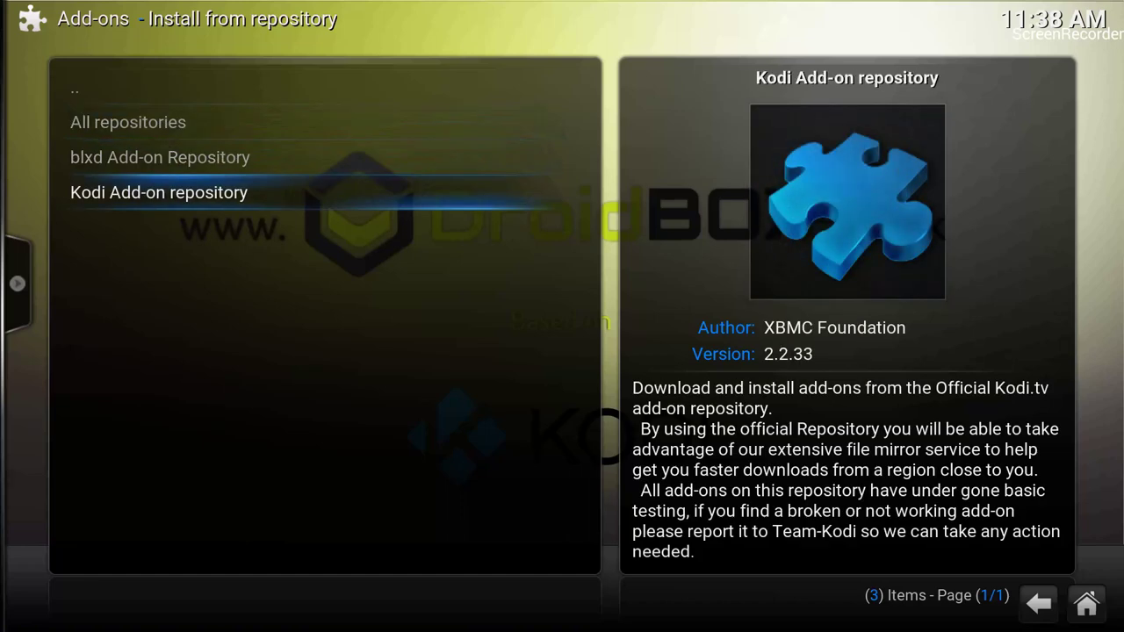
{"action": "key", "text": "Up"}
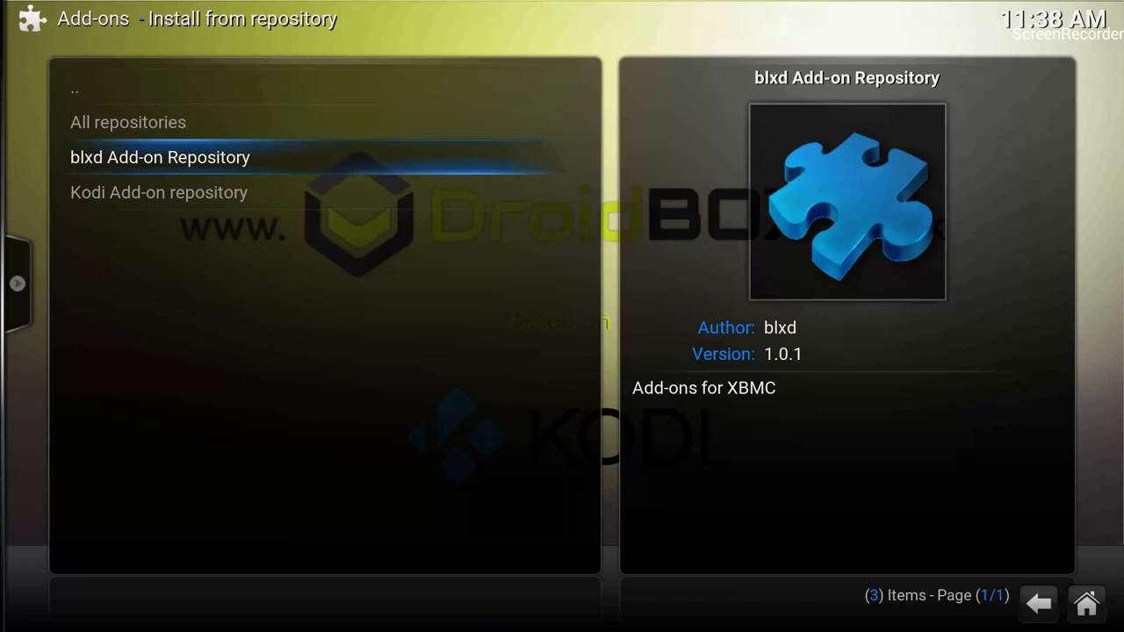
{"action": "key", "text": "Return"}
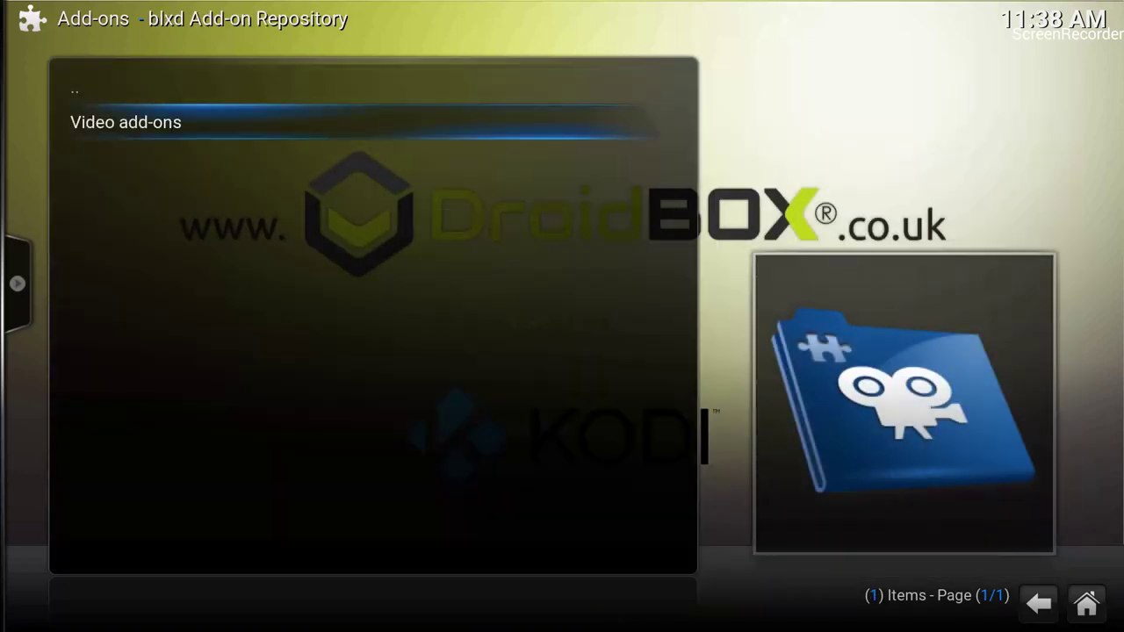
{"action": "key", "text": "Return"}
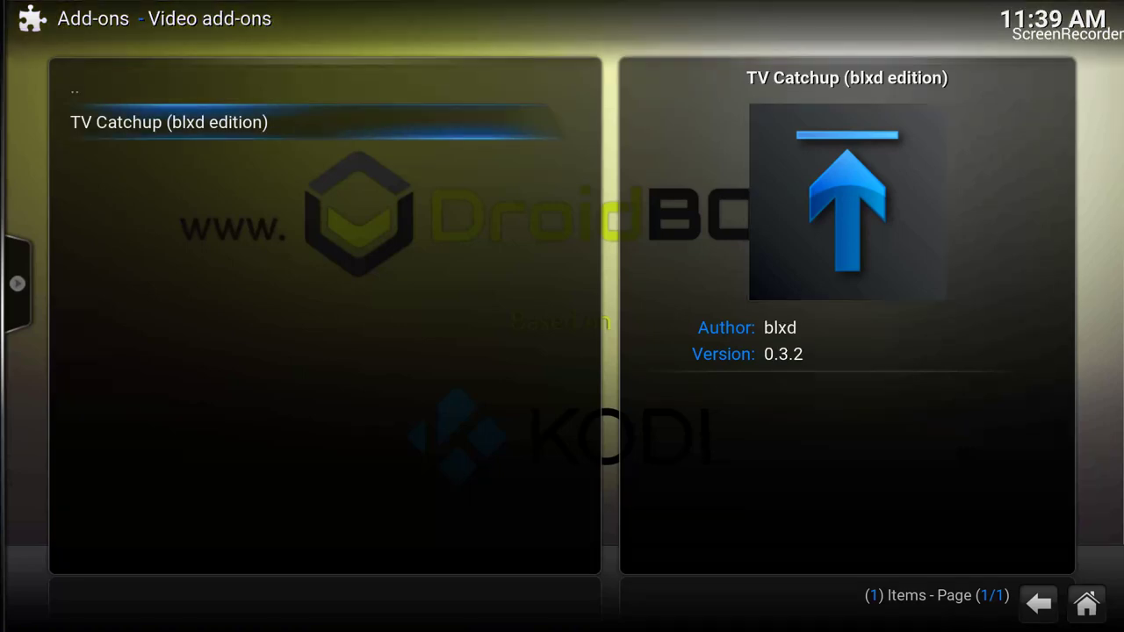
{"action": "key", "text": "Return"}
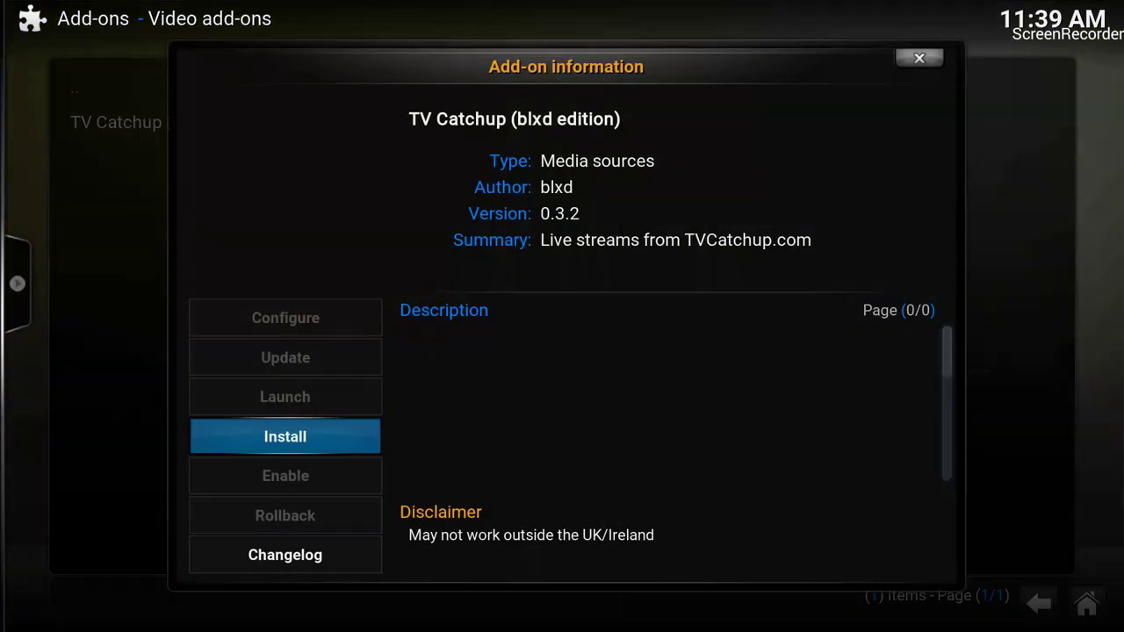
Step: Install TV Catchup (blxd edition) 0.3.2 along with its livestreamer dependency
{"action": "key", "text": "Down"}
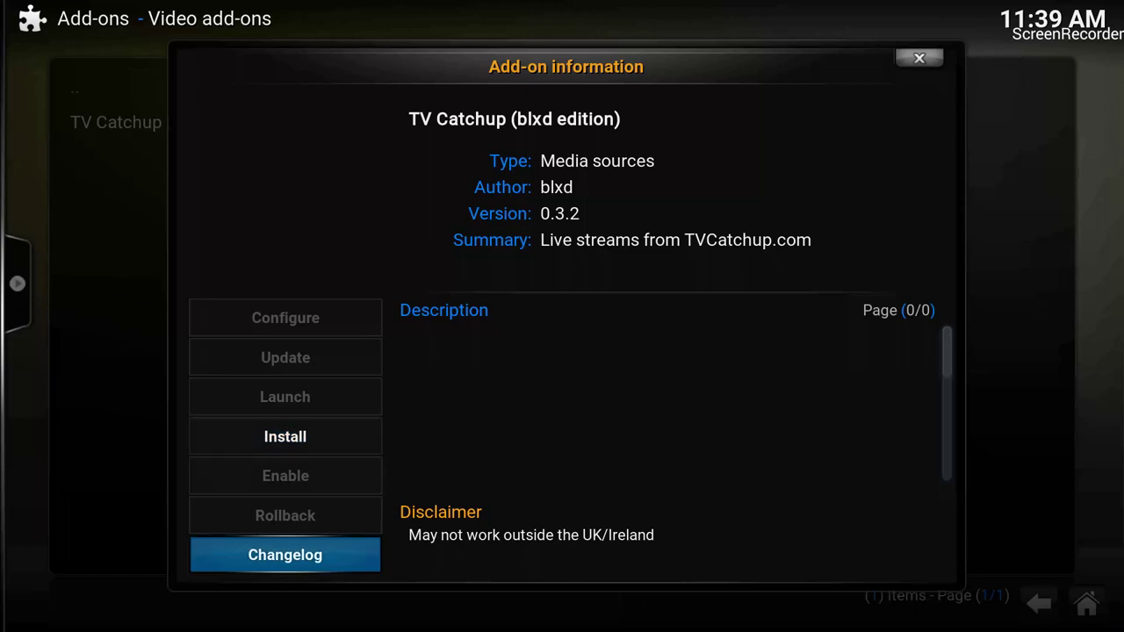
{"action": "key", "text": "Up"}
{"action": "key", "text": "Down"}
{"action": "key", "text": "Up"}
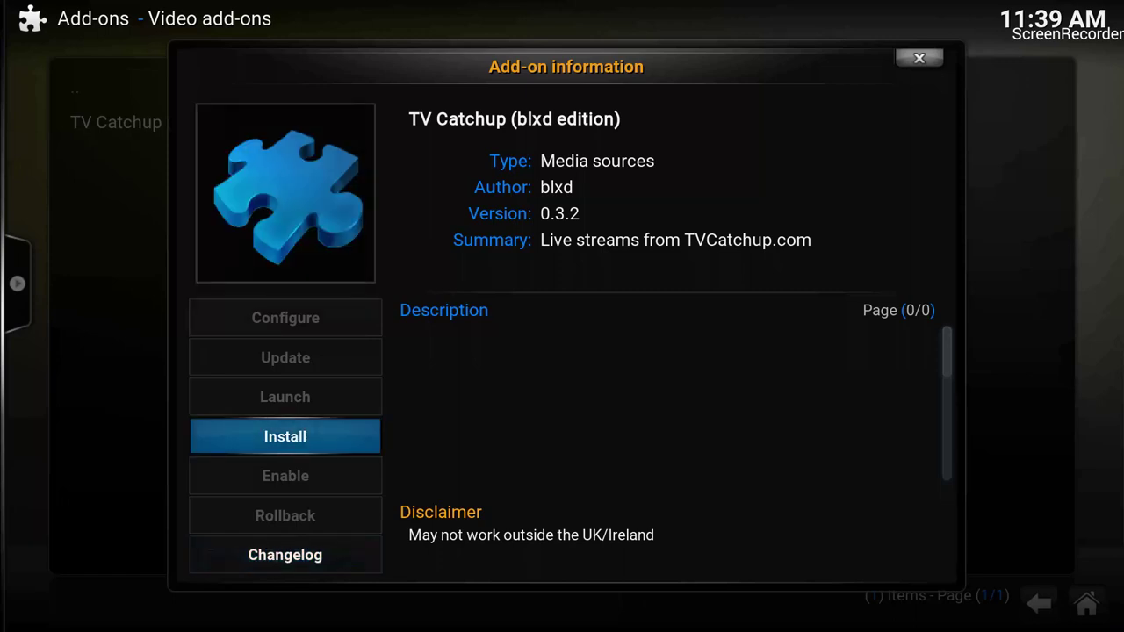
{"action": "key", "text": "Return"}
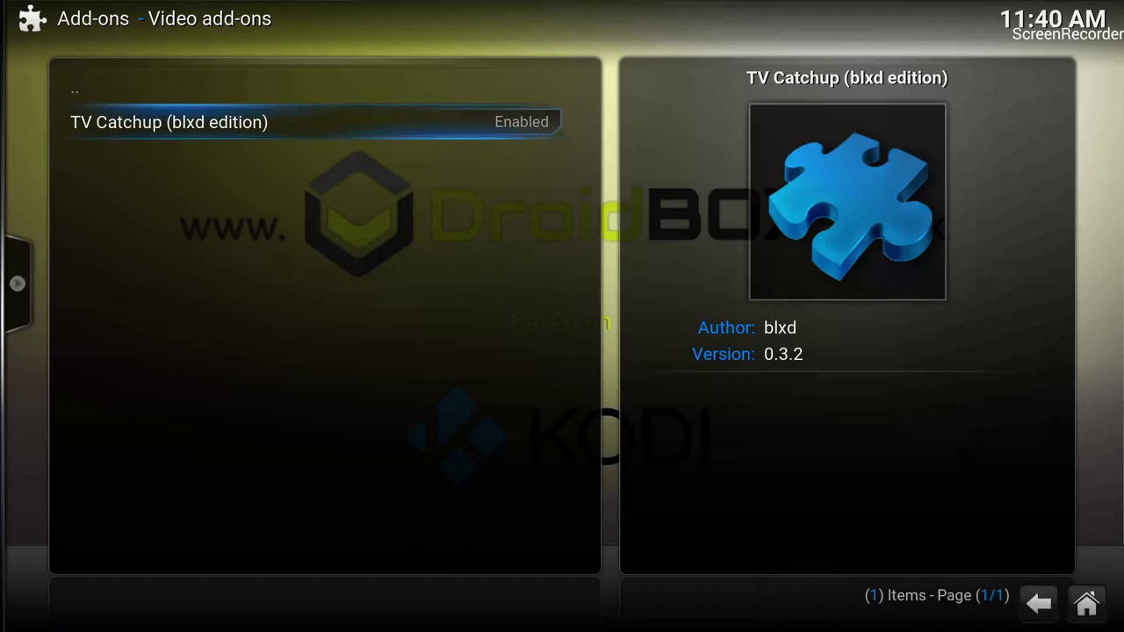
Step: Back out to the Kodi home menu and focus Videos > Add-ons
{"action": "key", "text": "BackSpace"}
{"action": "key", "text": "BackSpace"}
{"action": "key", "text": "BackSpace"}
{"action": "key", "text": "BackSpace"}
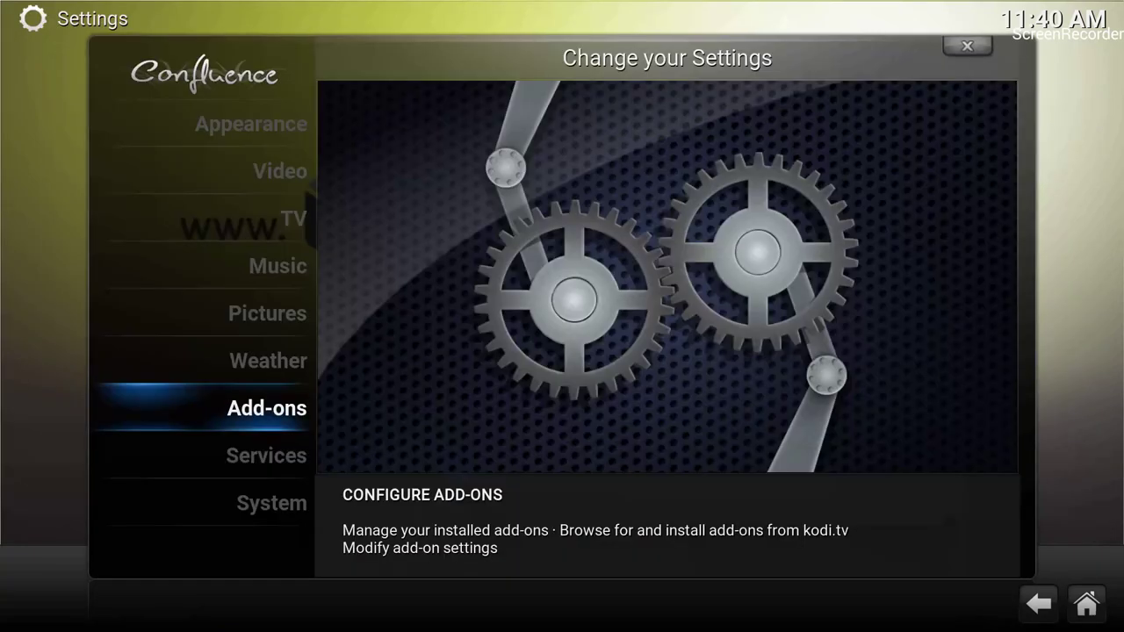
{"action": "key", "text": "BackSpace"}
{"action": "key", "text": "Left"}
{"action": "key", "text": "Left"}
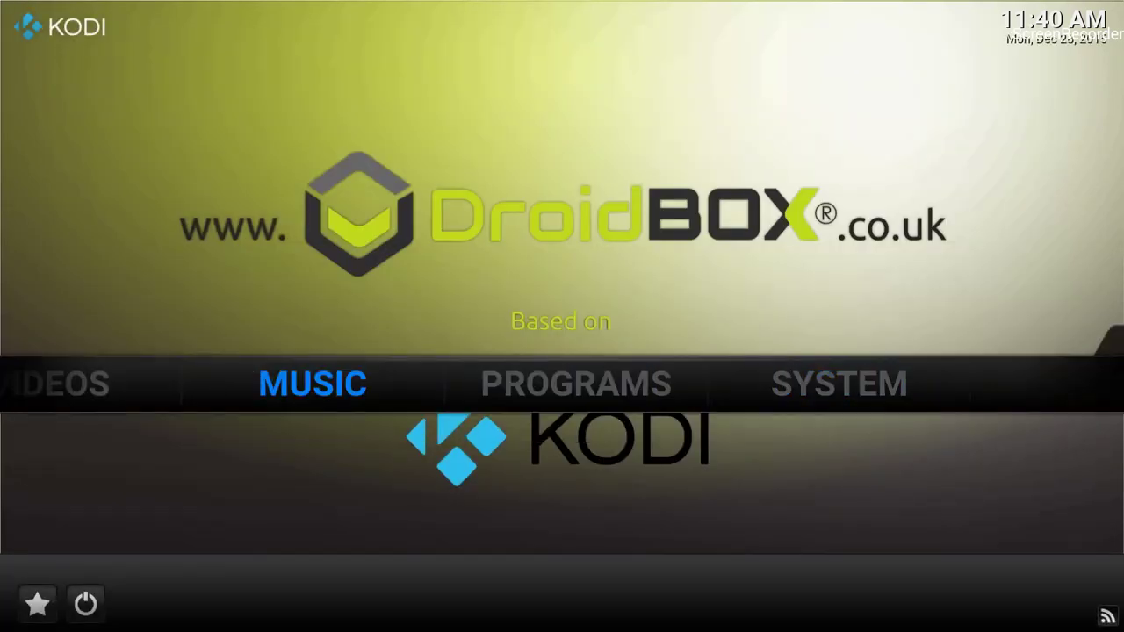
{"action": "key", "text": "Left"}
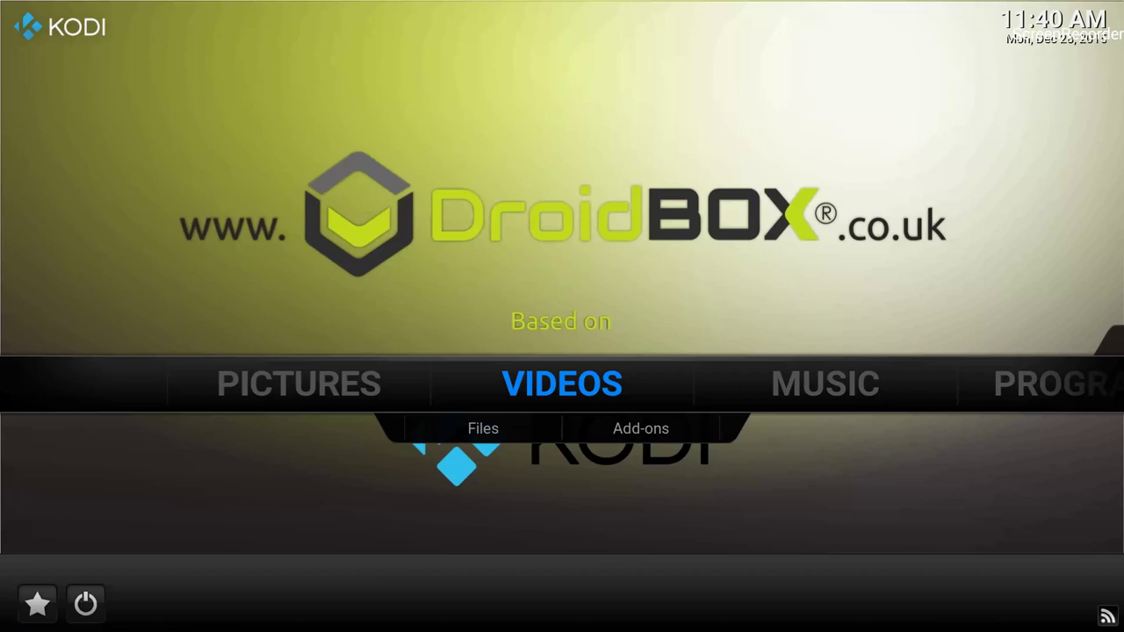
{"action": "key", "text": "Down"}
{"action": "key", "text": "Right"}
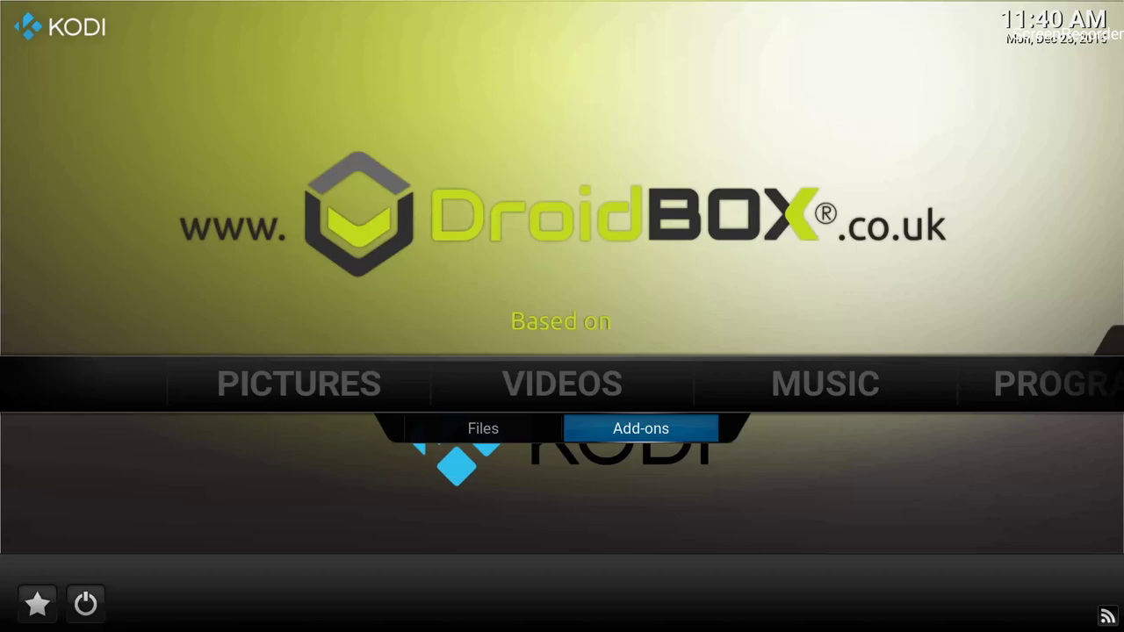
Step: Launch TV Catchup (blxd edition) from the video add-ons and browse its 21-channel list
{"action": "key", "text": "Return"}
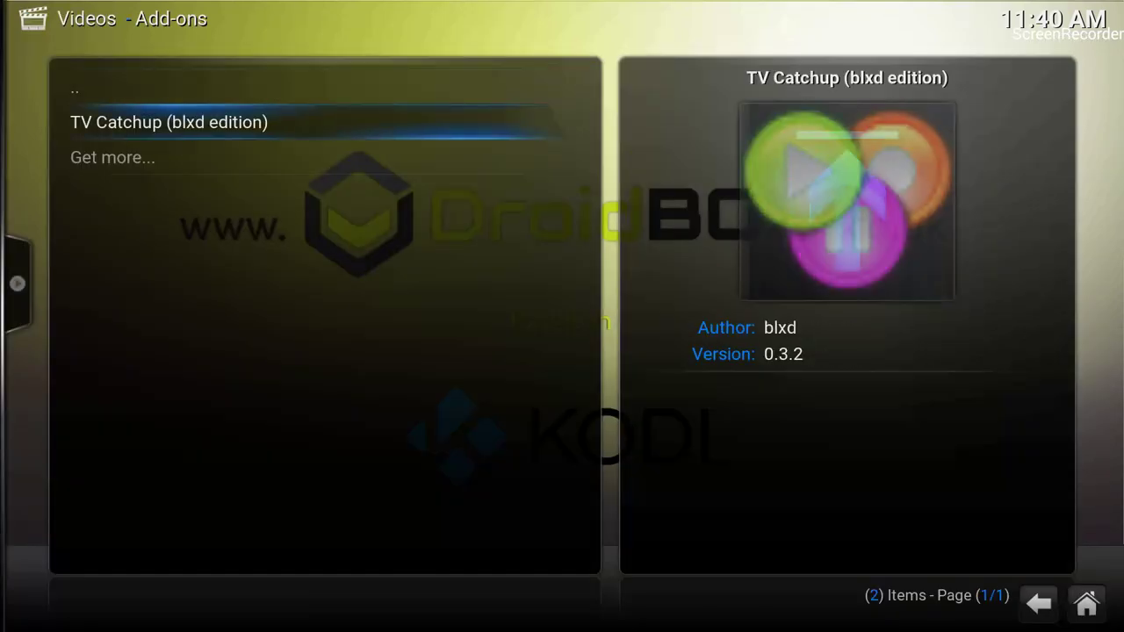
{"action": "key", "text": "Down"}
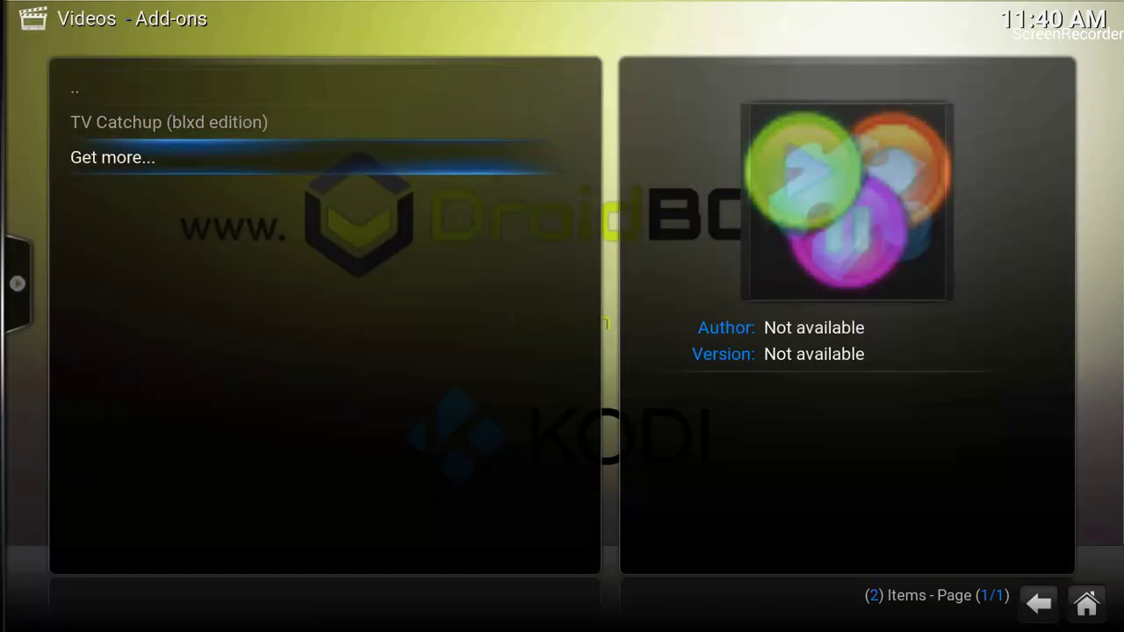
{"action": "key", "text": "Up"}
{"action": "key", "text": "Return"}
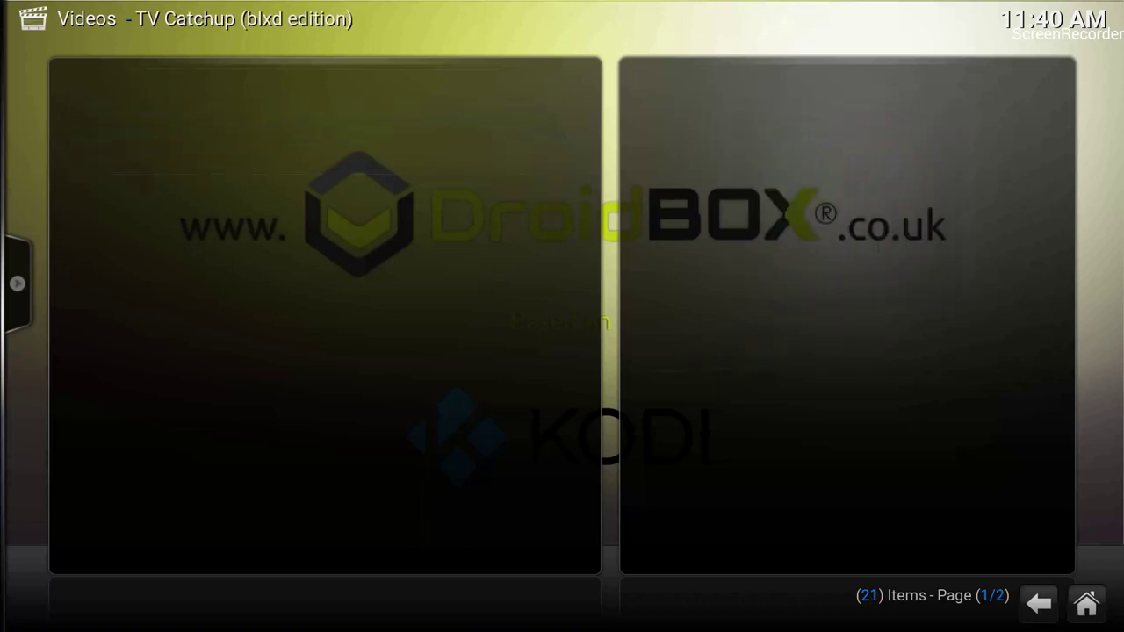
{"action": "key", "text": "Down"}
{"action": "key", "text": "Down"}
{"action": "key", "text": "Down"}
{"action": "key", "text": "Down"}
{"action": "key", "text": "Down"}
{"action": "key", "text": "Down"}
{"action": "key", "text": "Down"}
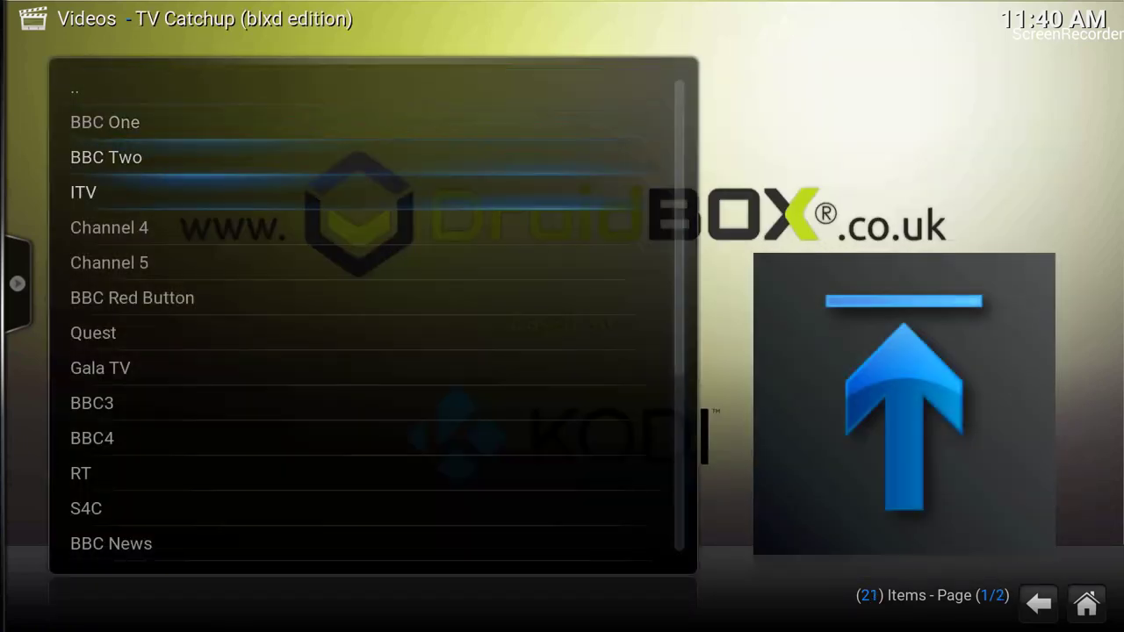
{"action": "key", "text": "Down"}
{"action": "key", "text": "Down"}
{"action": "key", "text": "Down"}
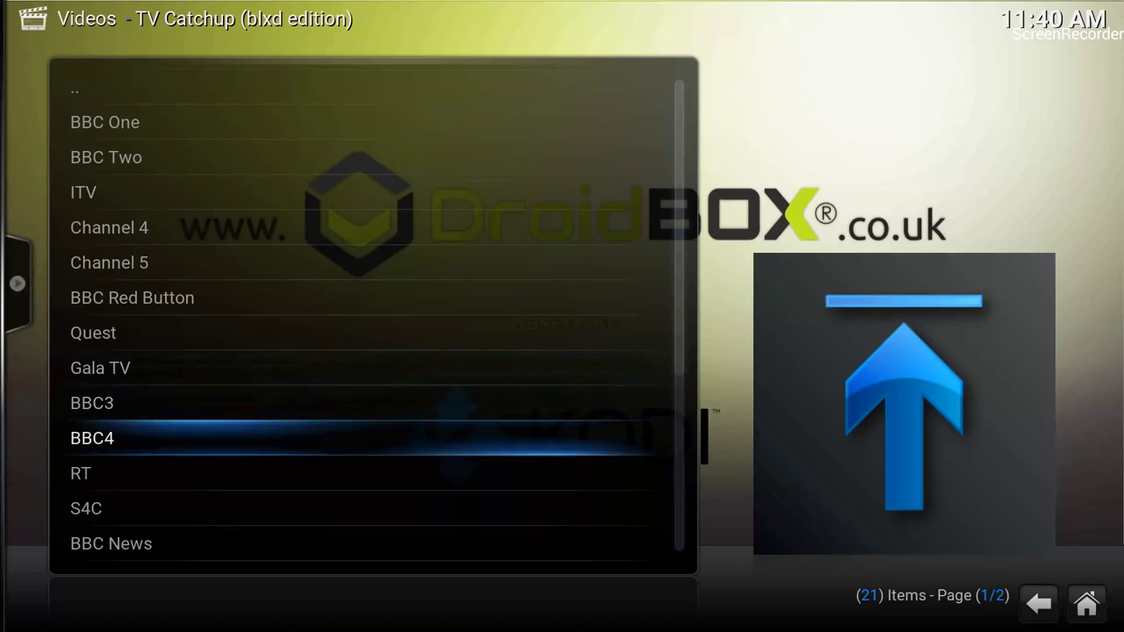